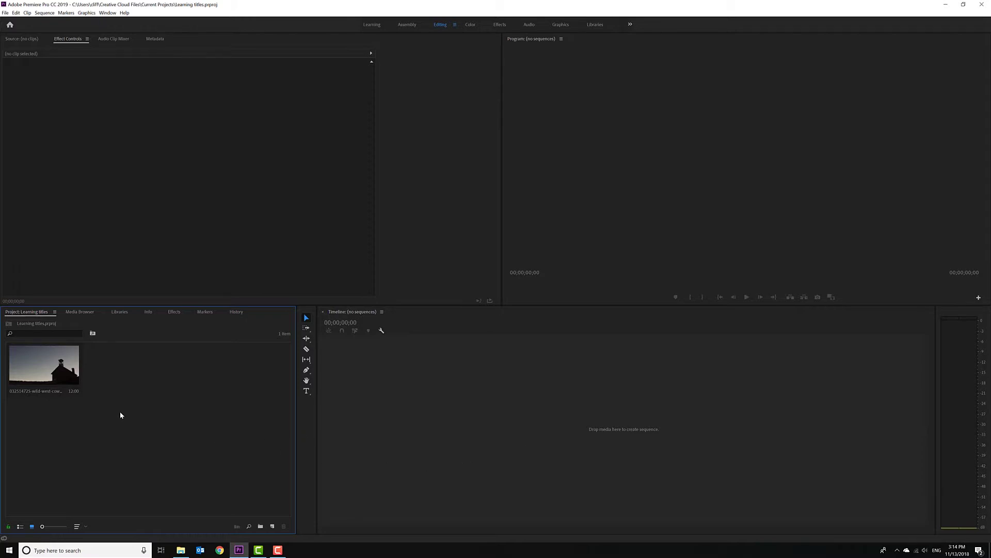
- Create a new sequence from the wild-west cowboy clip by placing it on the empty timeline
{"action": "left_click", "coordinate": [59, 372]}
{"action": "left_click", "coordinate": [41, 369]}
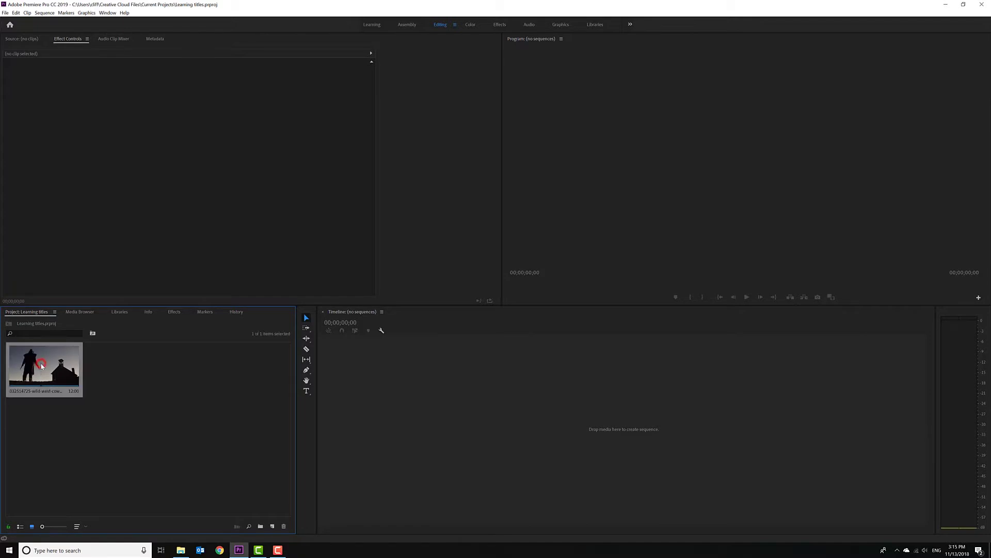
{"action": "left_click_drag", "start_coordinate": [67, 368], "coordinate": [405, 400]}
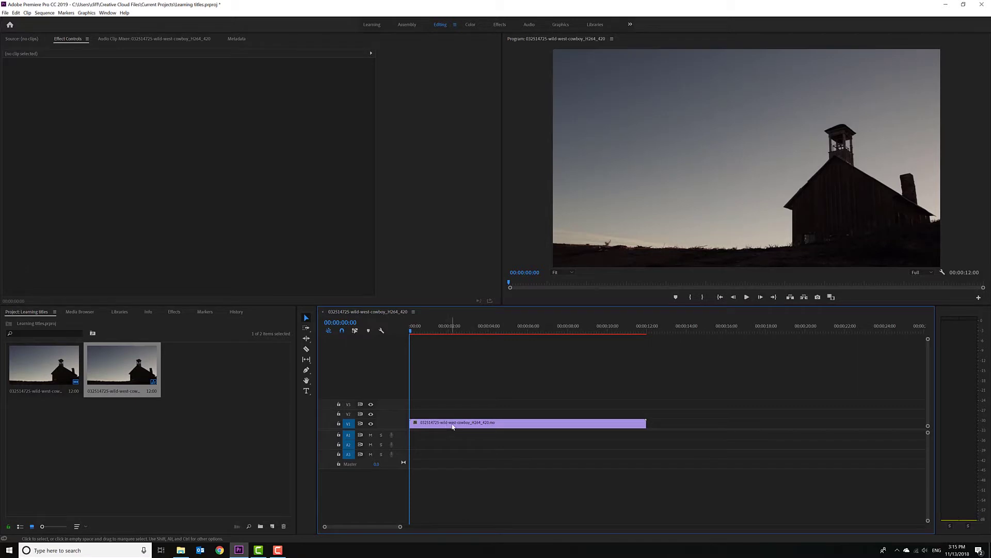
- Preview the cowboy clip and park the playhead at 00:00:03:04, where the cowboy stands still with both guns drawn
{"action": "key", "text": "space"}
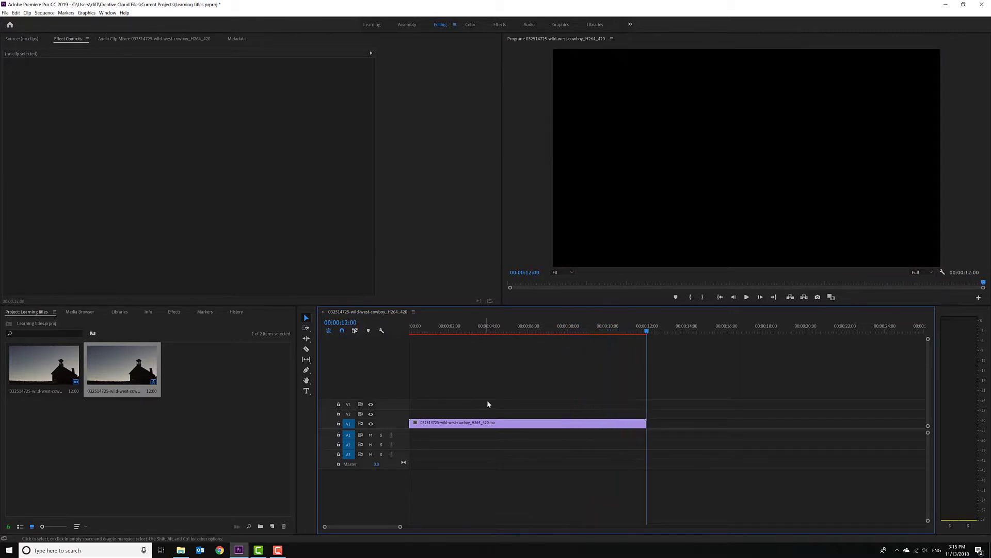
{"action": "left_click_drag", "start_coordinate": [488, 329], "coordinate": [453, 329]}
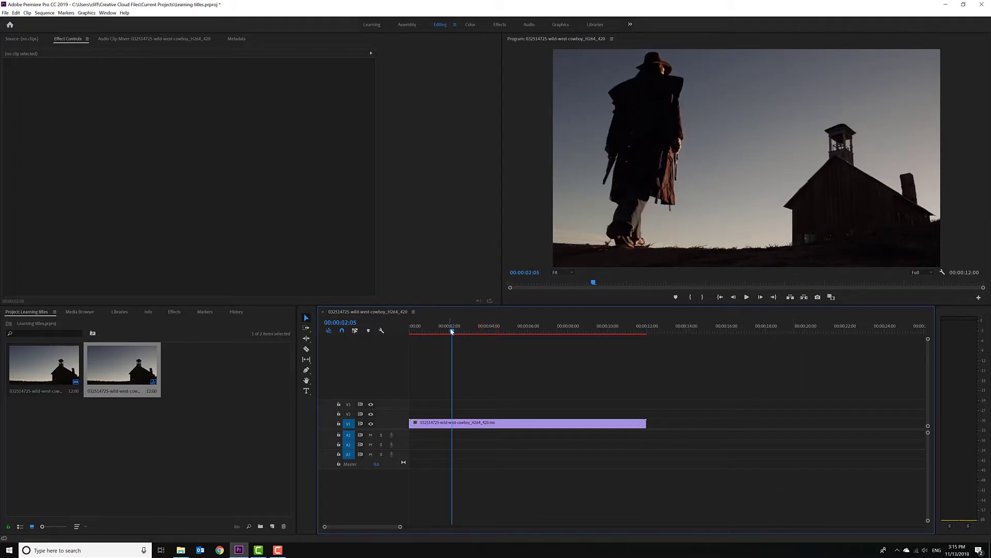
{"action": "left_click_drag", "start_coordinate": [449, 329], "coordinate": [416, 339]}
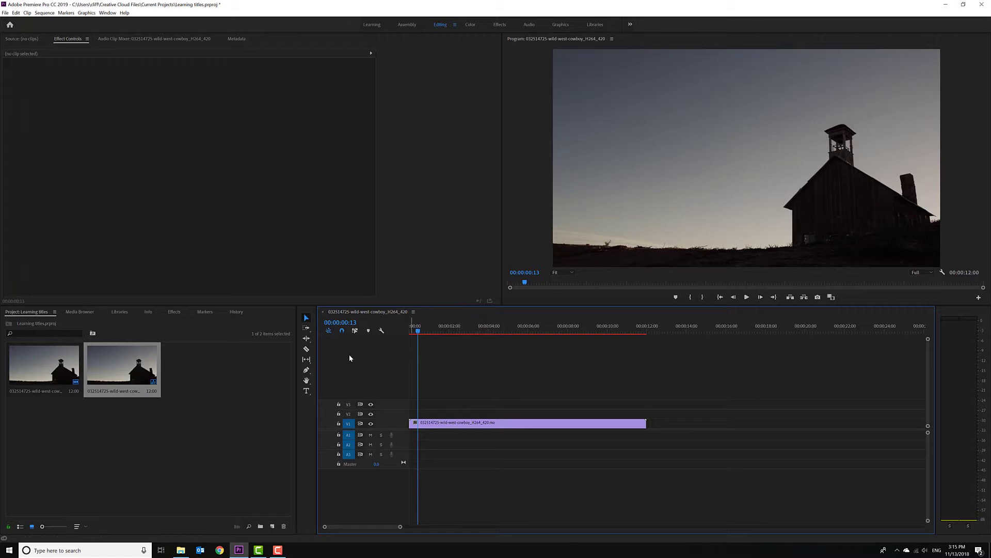
{"action": "key", "text": "space"}
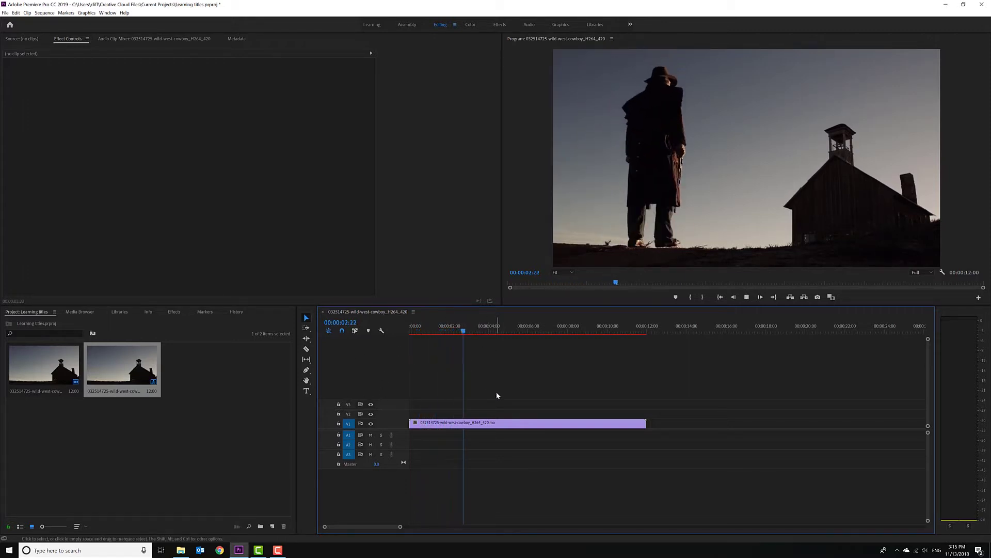
{"action": "key", "text": "space"}
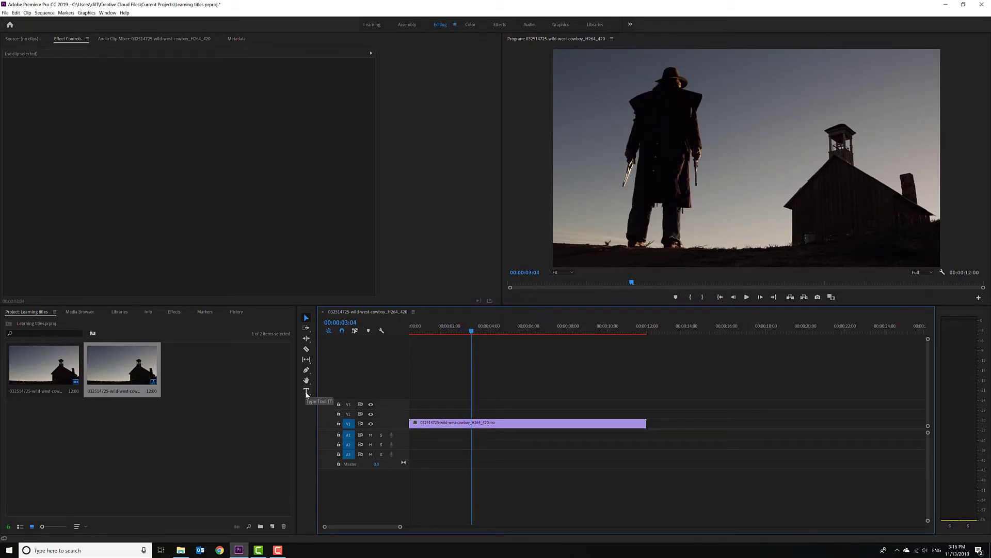
- Add a two-line title reading "Questionable" and "Stock Footage" in the sky beside the cowboy, and reposition it slightly lower
{"action": "left_click", "coordinate": [306, 391]}
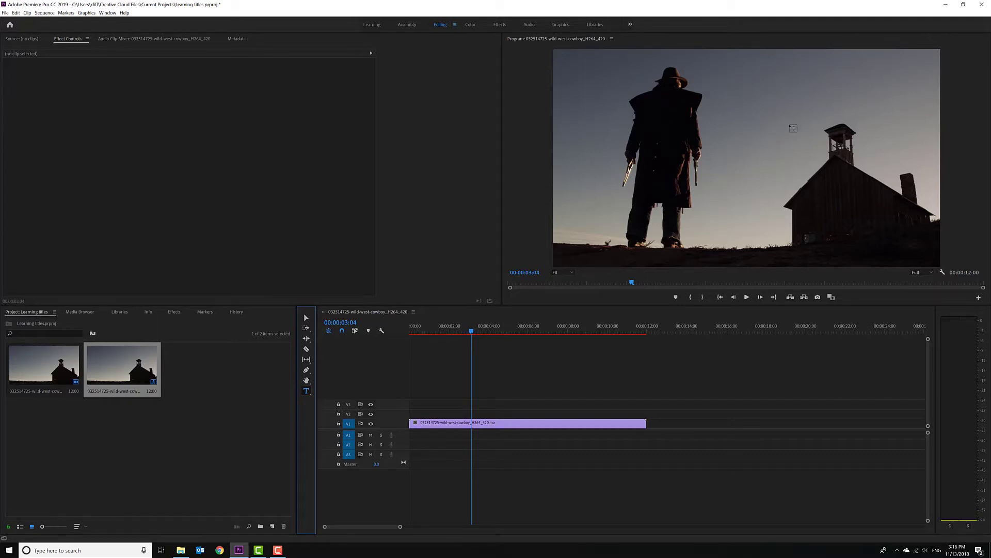
{"action": "left_click", "coordinate": [739, 119]}
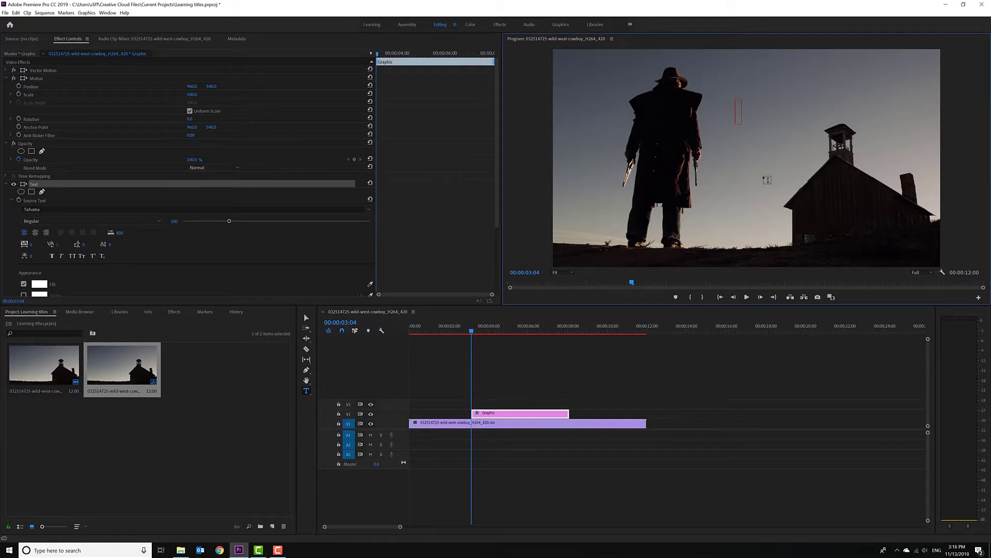
{"action": "type", "text": "Questionable"}
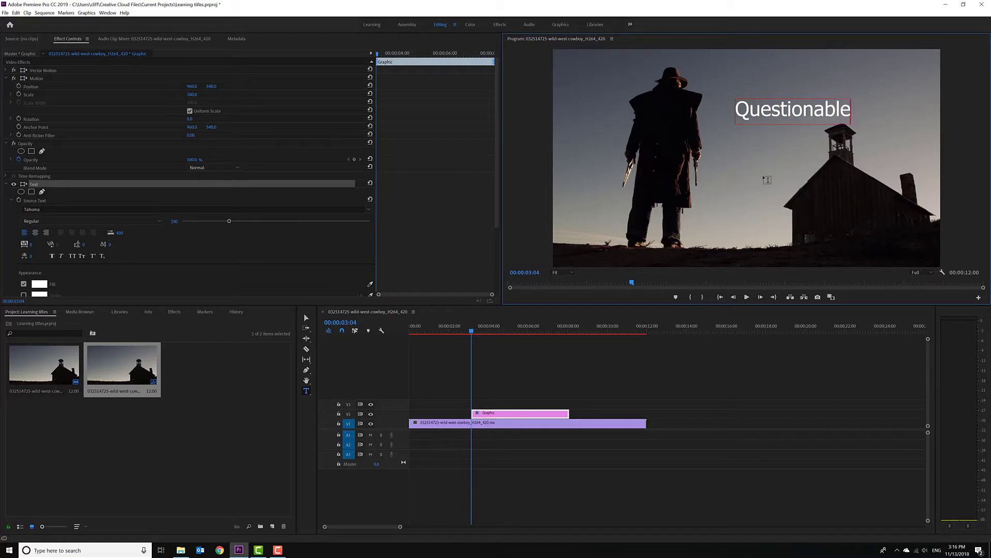
{"action": "key", "text": "Return"}
{"action": "type", "text": "Stock"}
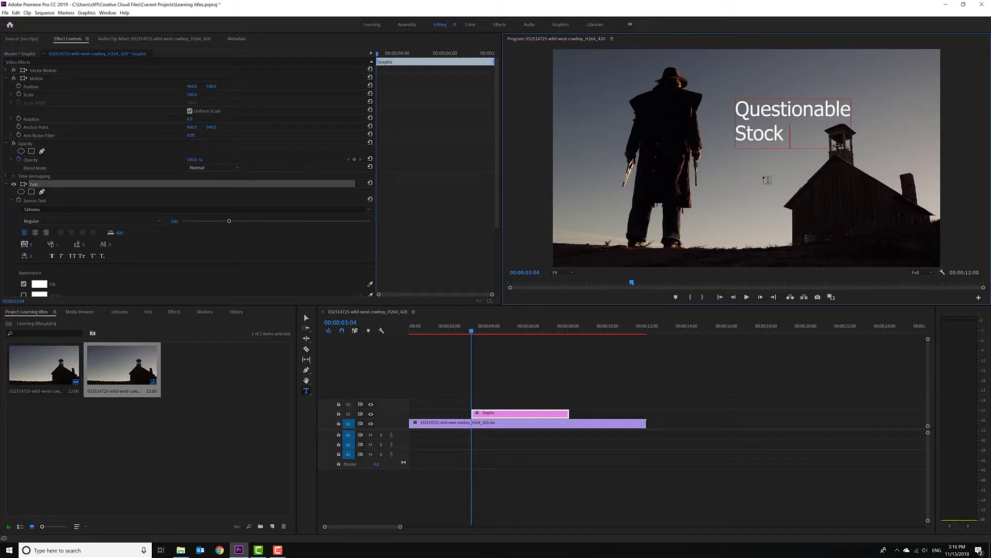
{"action": "type", "text": " Footage"}
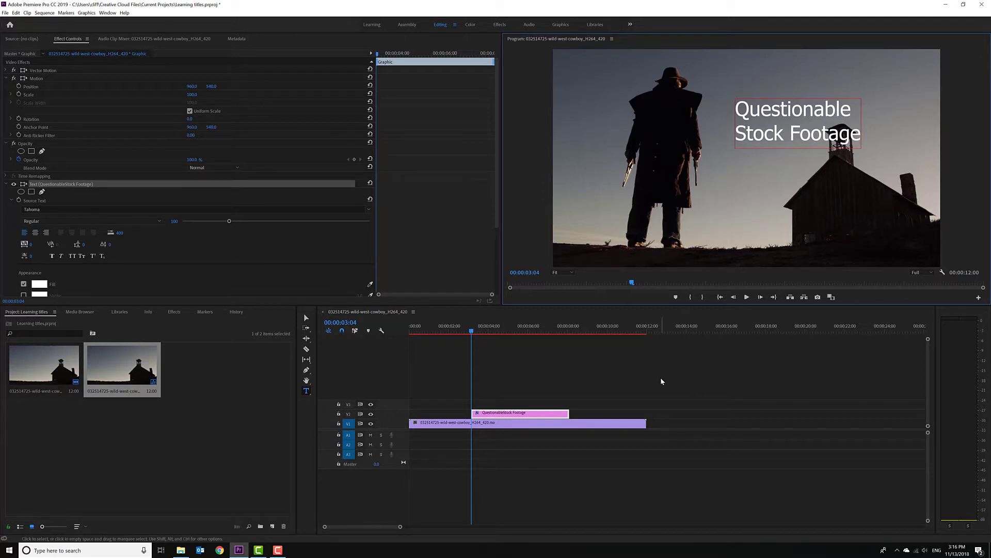
{"action": "key", "text": "v"}
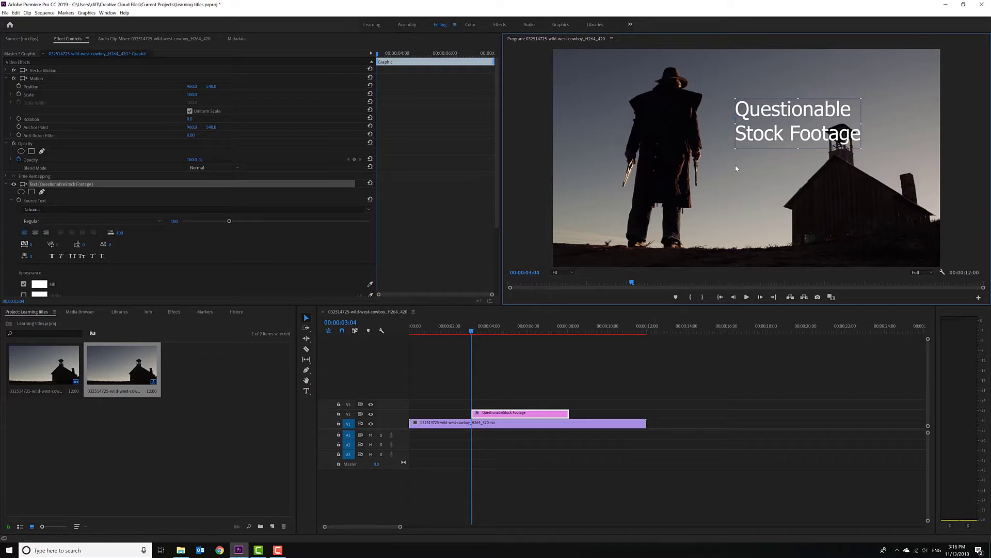
{"action": "left_click_drag", "start_coordinate": [786, 115], "coordinate": [775, 137]}
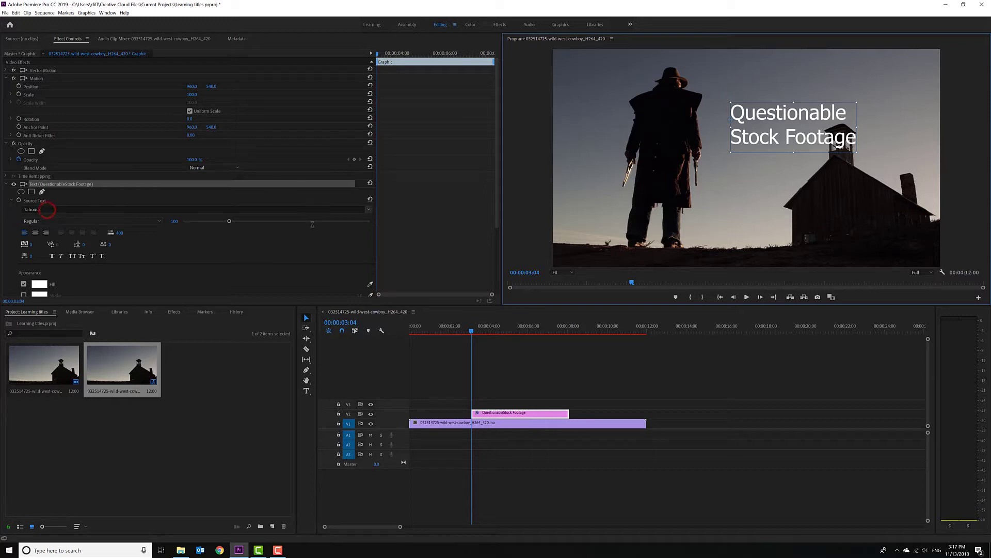
- Try the title in the fonts Uppercut Angle, Sofachrome UltraLight and Sofachrome Book
{"action": "left_click", "coordinate": [368, 209]}
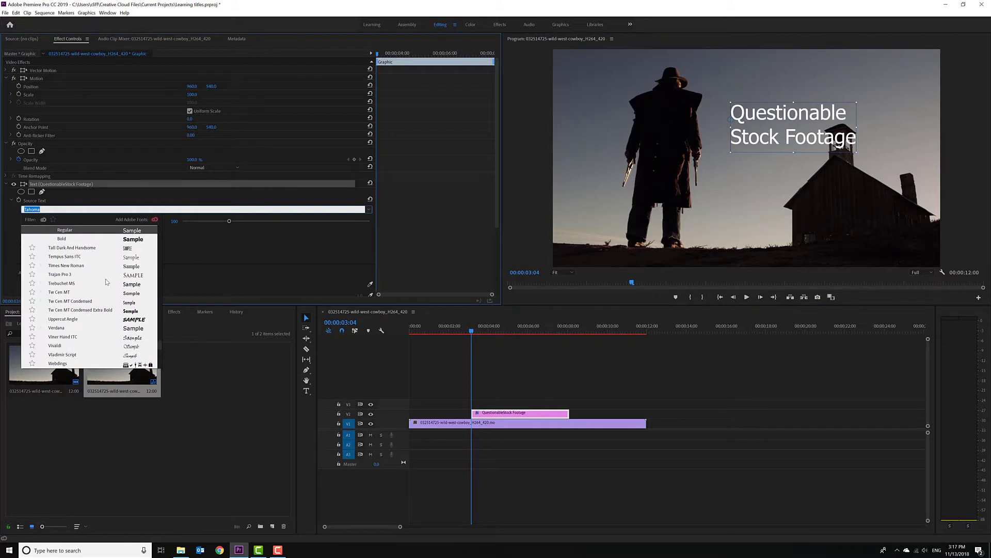
{"action": "left_click", "coordinate": [67, 318]}
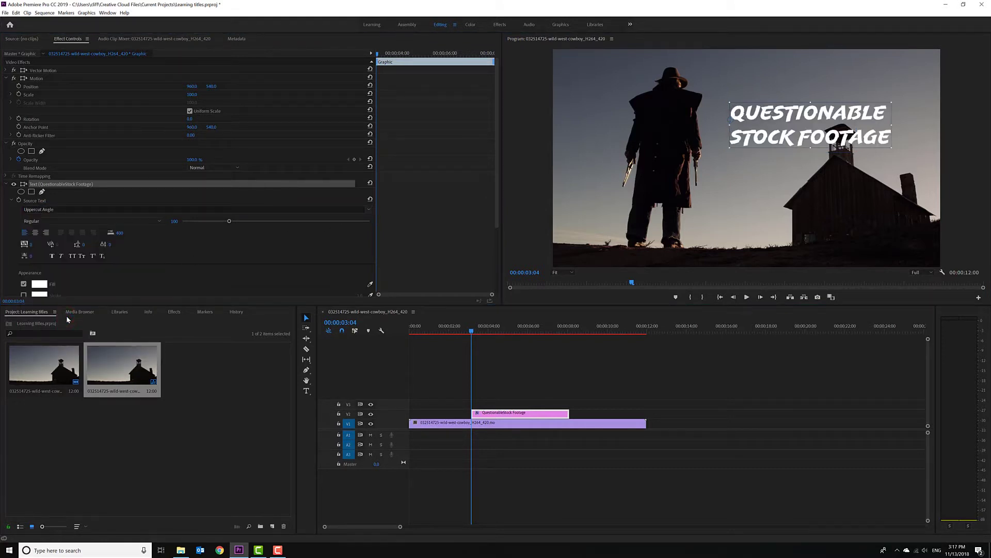
{"action": "left_click", "coordinate": [369, 210]}
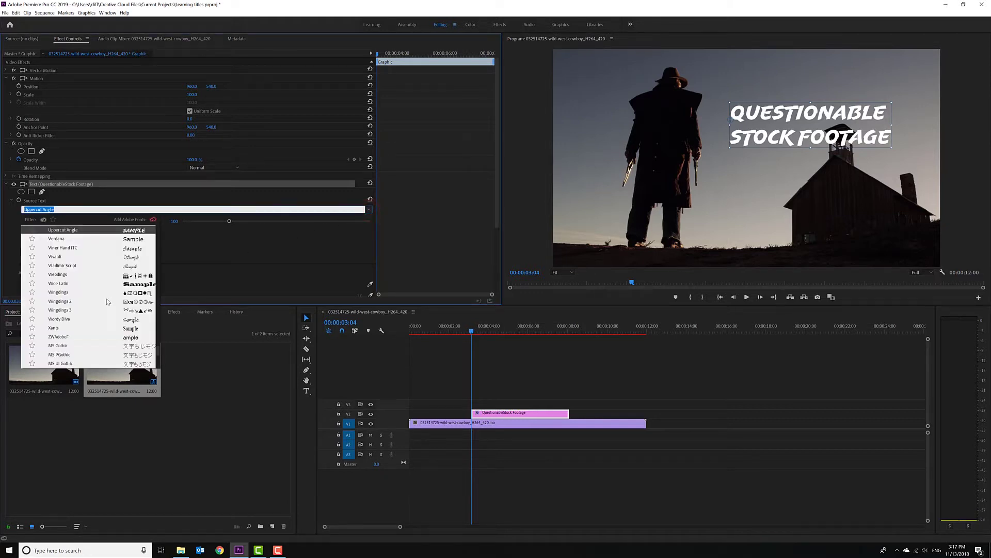
{"action": "scroll", "coordinate": [108, 301], "scroll_direction": "up", "scroll_amount": 8}
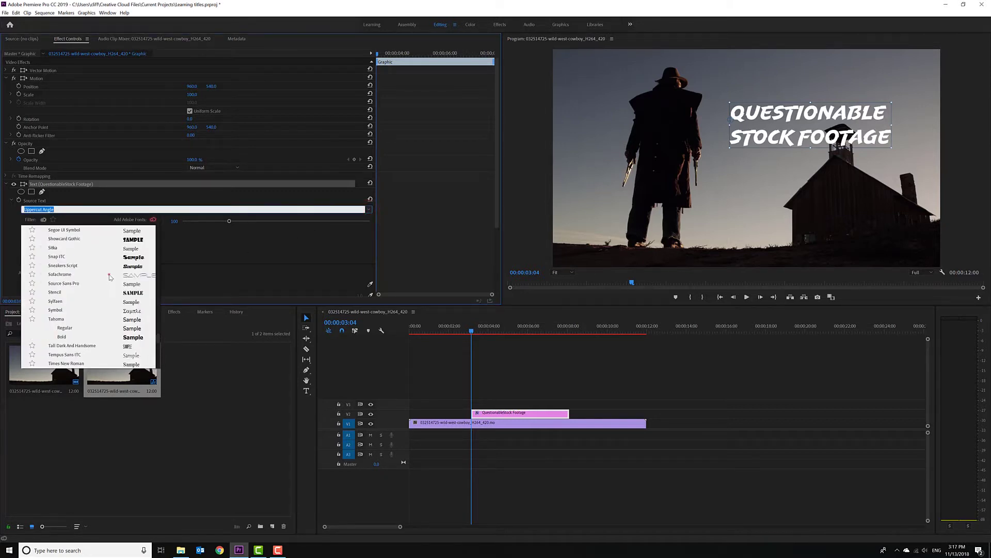
{"action": "left_click", "coordinate": [109, 275]}
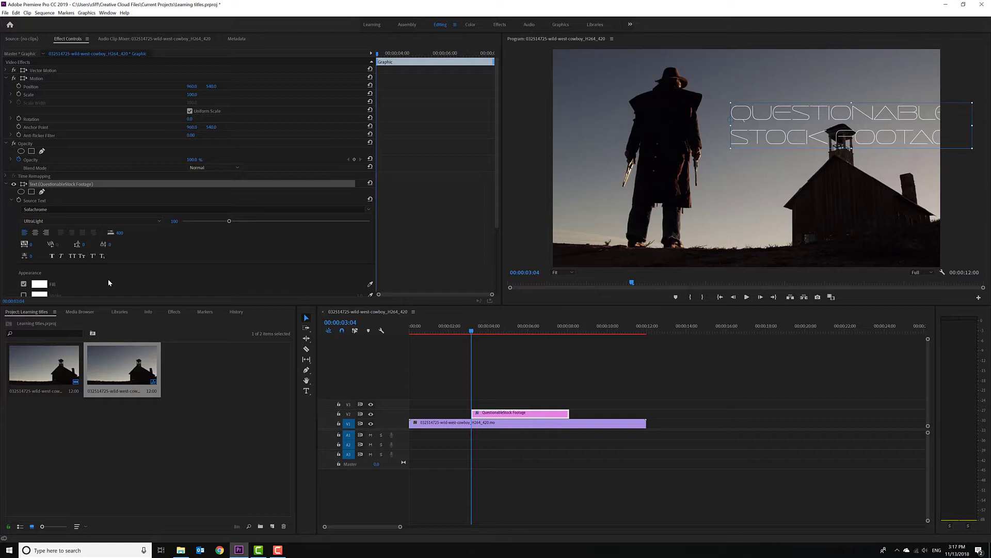
{"action": "left_click", "coordinate": [369, 209]}
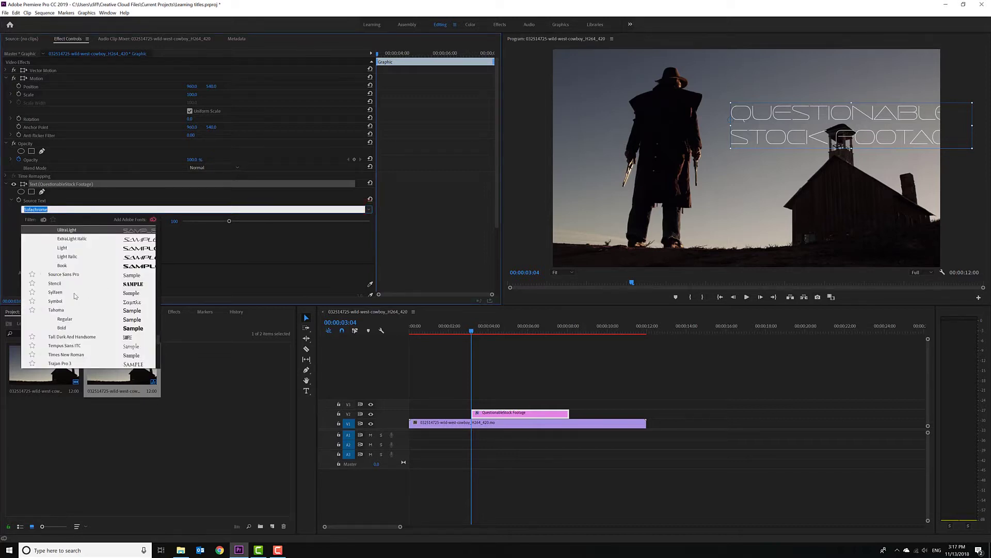
{"action": "left_click", "coordinate": [80, 266]}
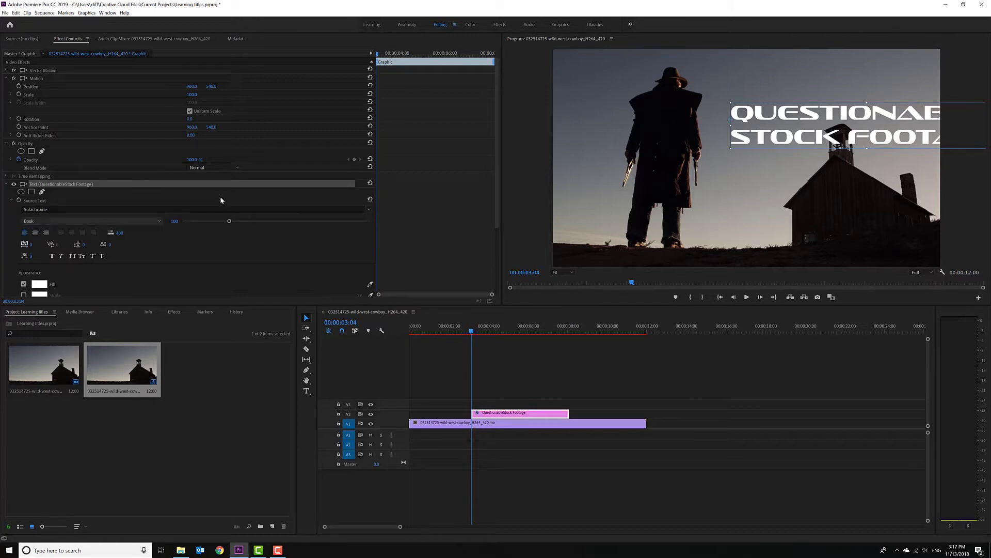
- Set the title's font to HWT American Shopworn and shift the text so both lines fit inside the frame
{"action": "left_click", "coordinate": [368, 209]}
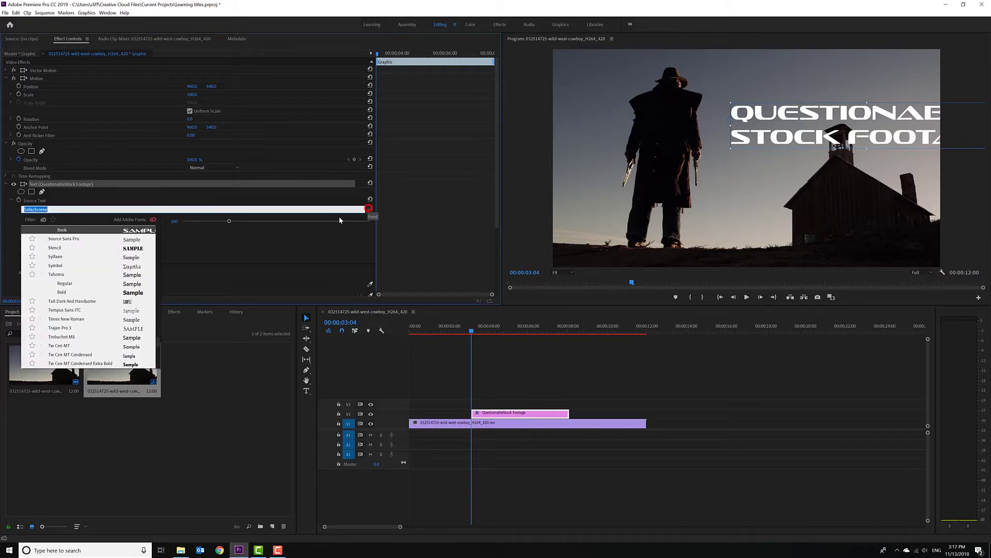
{"action": "scroll", "coordinate": [99, 298], "scroll_direction": "up", "scroll_amount": 15}
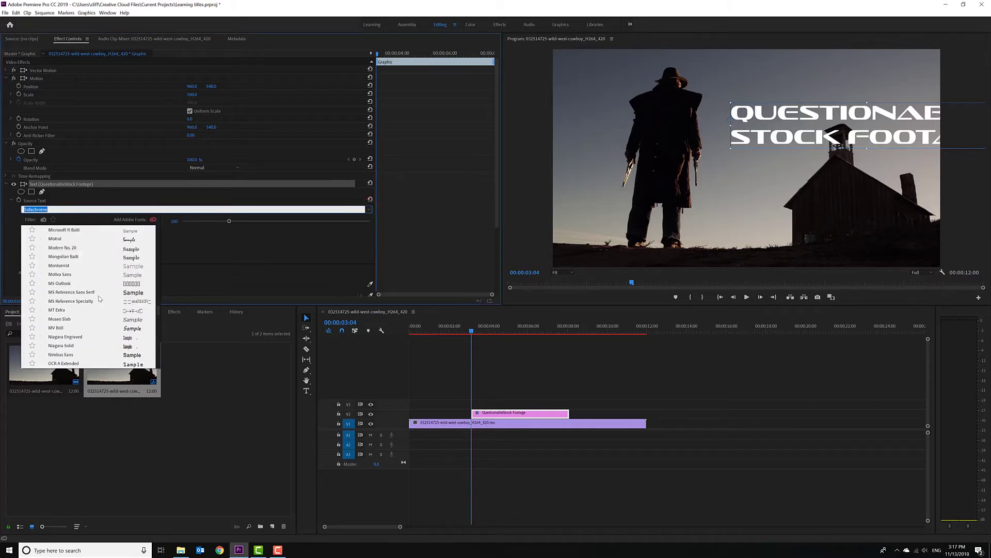
{"action": "scroll", "coordinate": [100, 298], "scroll_direction": "up", "scroll_amount": 10}
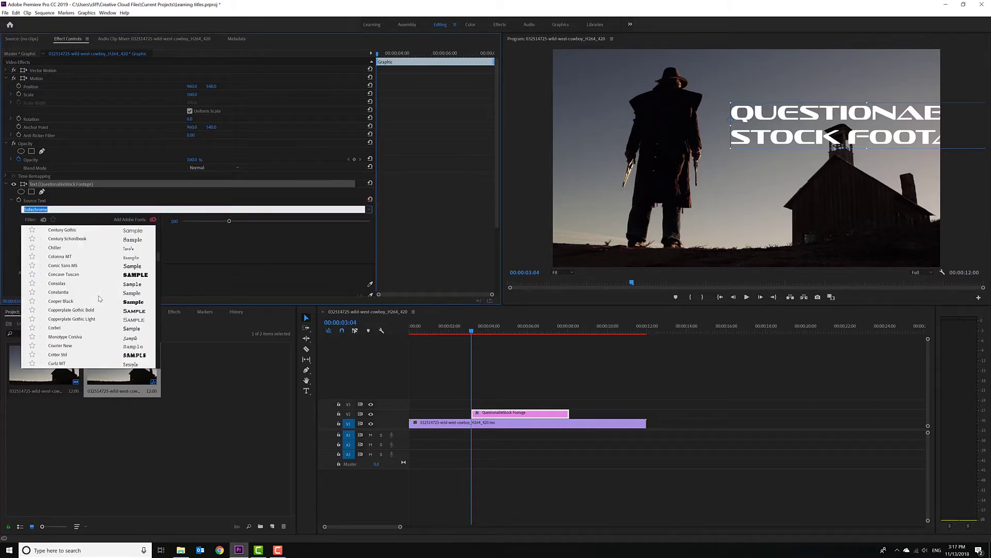
{"action": "scroll", "coordinate": [99, 299], "scroll_direction": "down", "scroll_amount": 5}
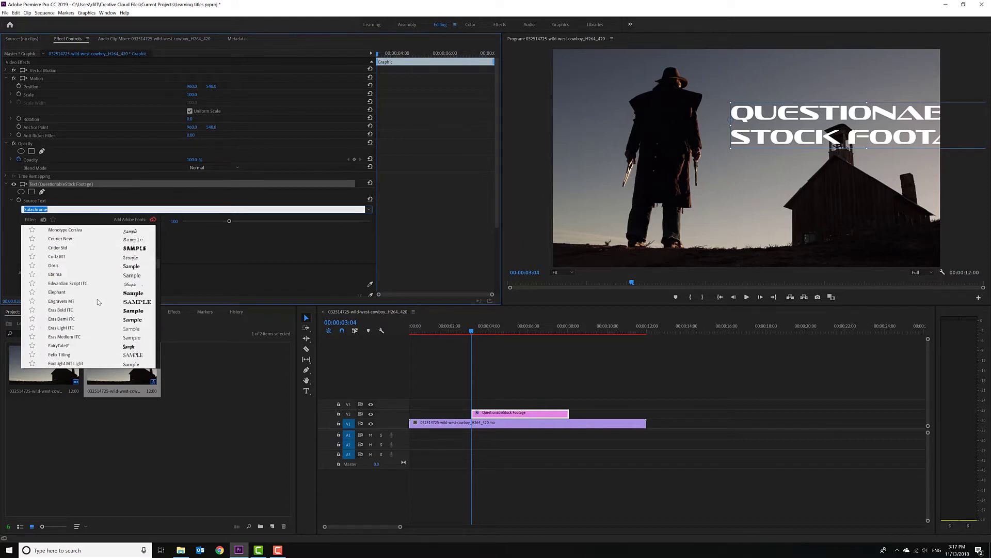
{"action": "scroll", "coordinate": [98, 302], "scroll_direction": "down", "scroll_amount": 8}
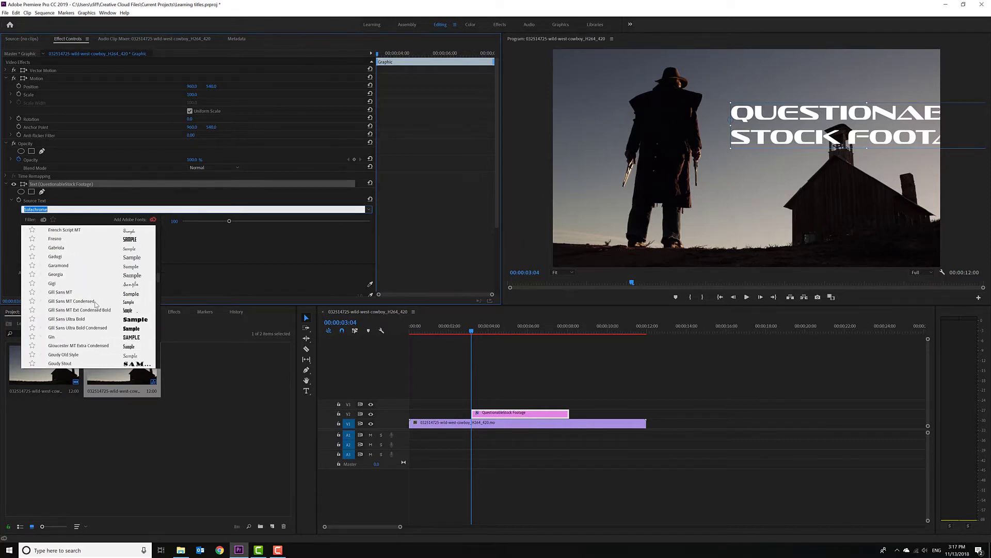
{"action": "left_click", "coordinate": [83, 209]}
{"action": "type", "text": "hw"}
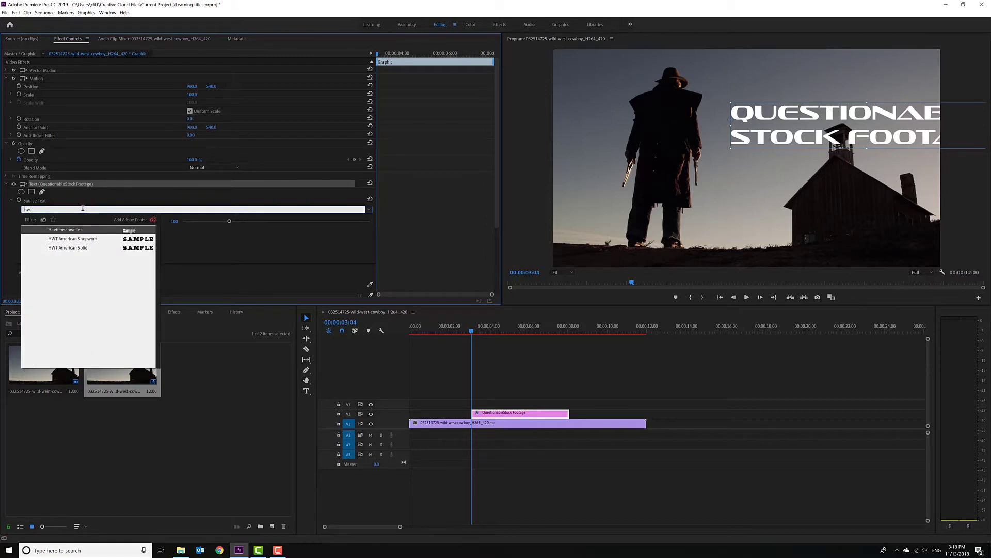
{"action": "key", "text": "Down"}
{"action": "key", "text": "Return"}
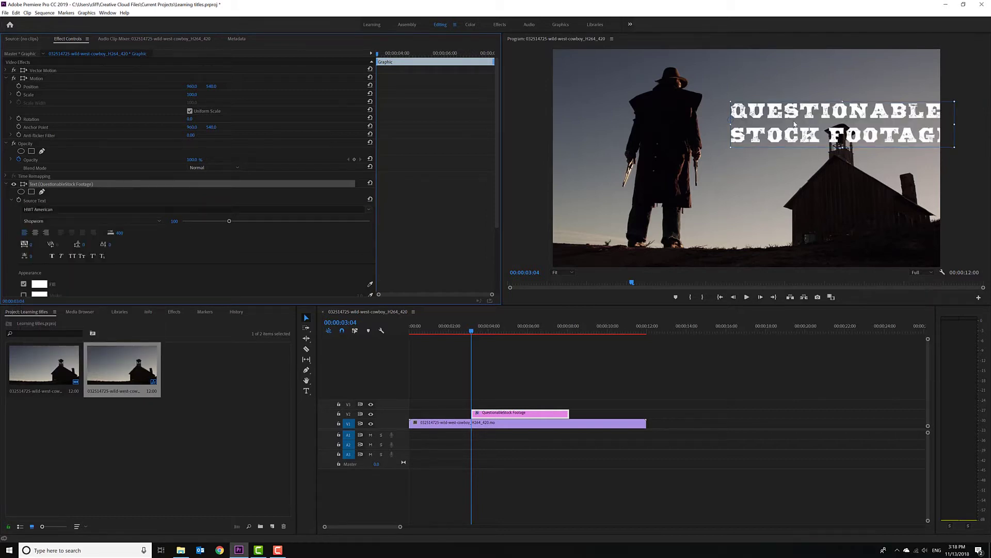
{"action": "left_click_drag", "start_coordinate": [815, 120], "coordinate": [794, 125]}
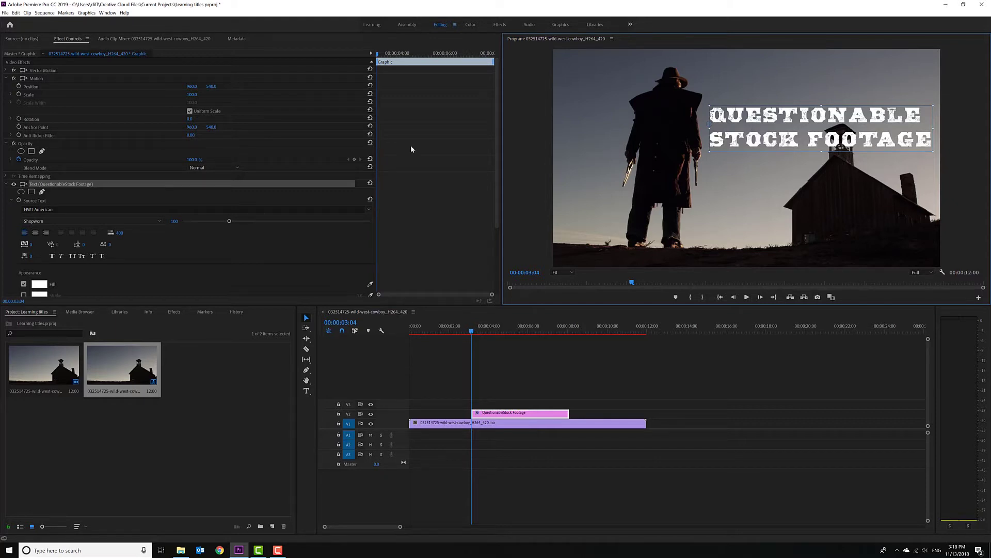
- Keep the title's font size at 100 and tighten the tracking across both lines of its text
{"action": "mouse_move", "coordinate": [231, 223]}
{"action": "left_mouse_down"}
{"action": "mouse_move", "coordinate": [206, 223]}
{"action": "mouse_move", "coordinate": [229, 221]}
{"action": "left_mouse_up"}
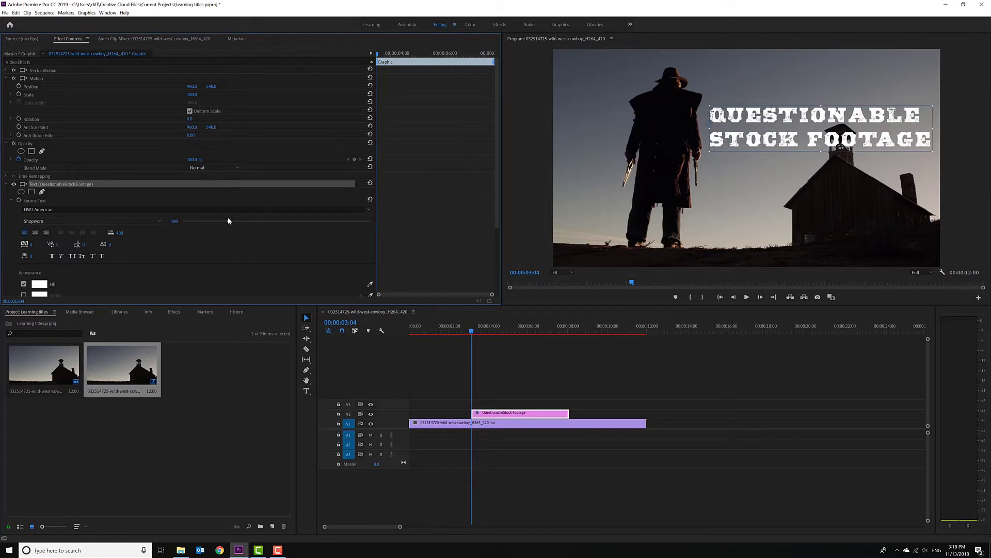
{"action": "double_click", "coordinate": [808, 132]}
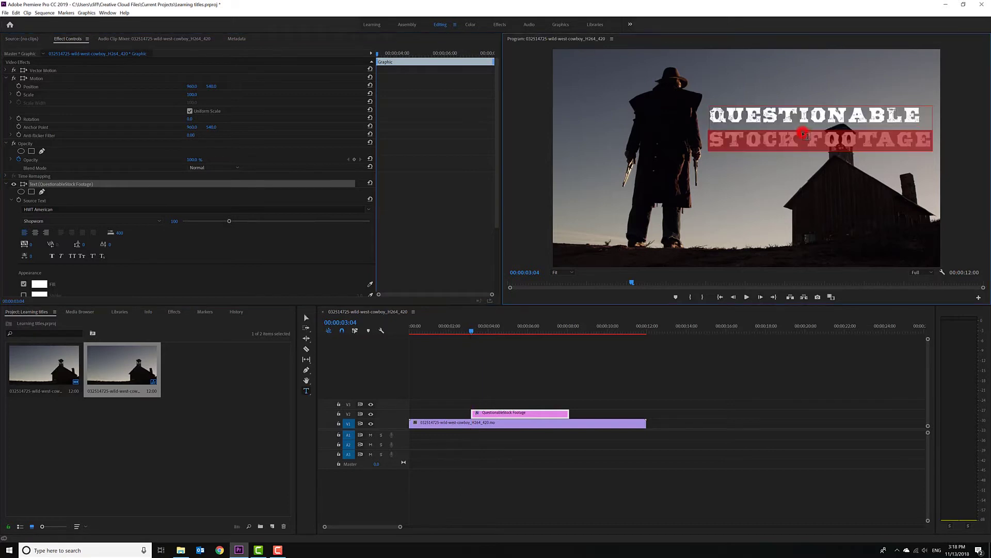
{"action": "double_click", "coordinate": [803, 134]}
{"action": "triple_click", "coordinate": [807, 136]}
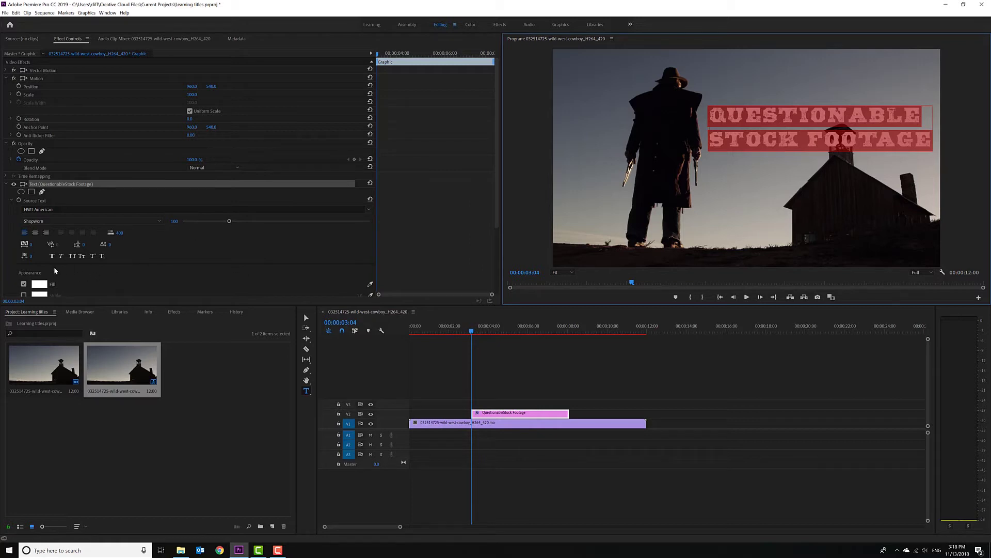
{"action": "left_click", "coordinate": [26, 245]}
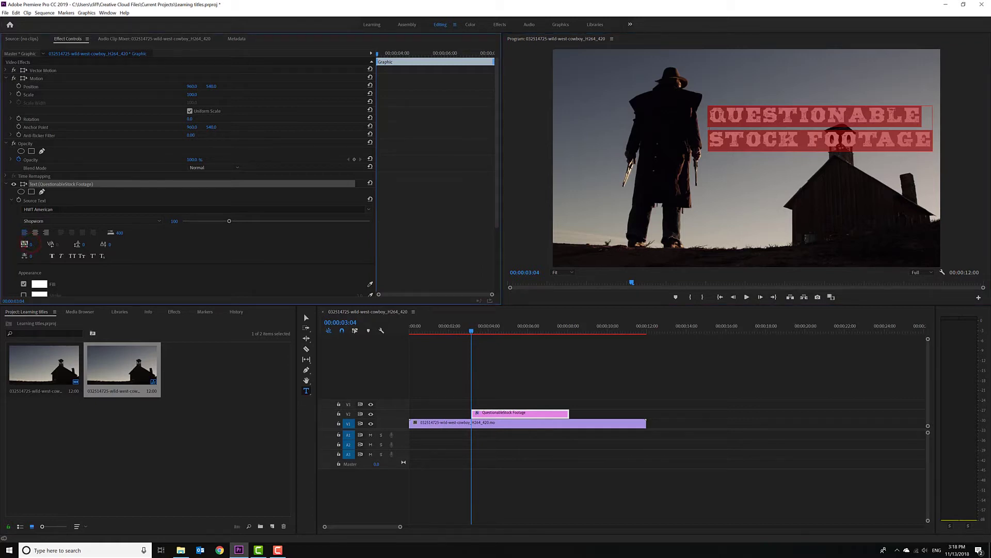
{"action": "left_click_drag", "start_coordinate": [31, 245], "coordinate": [52, 244]}
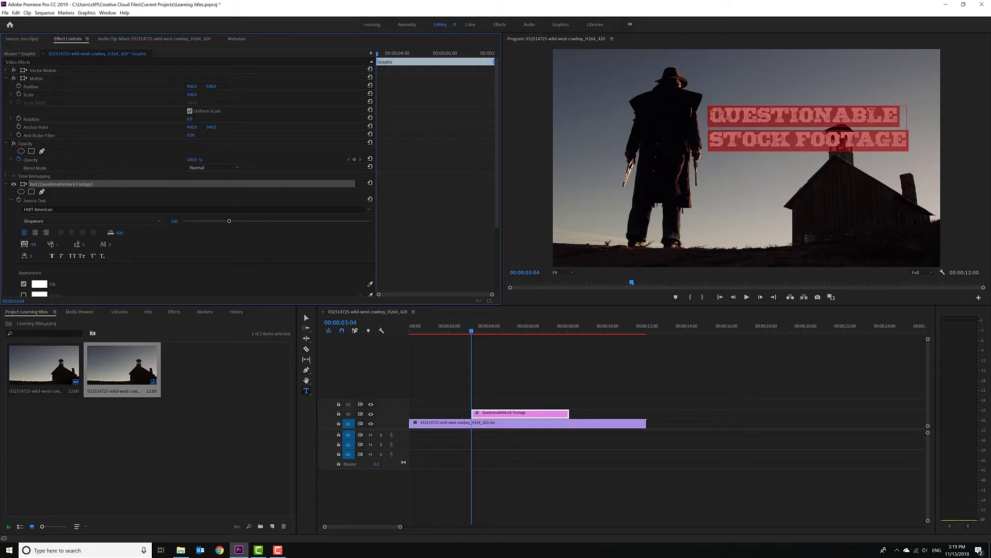
{"action": "left_click", "coordinate": [728, 140]}
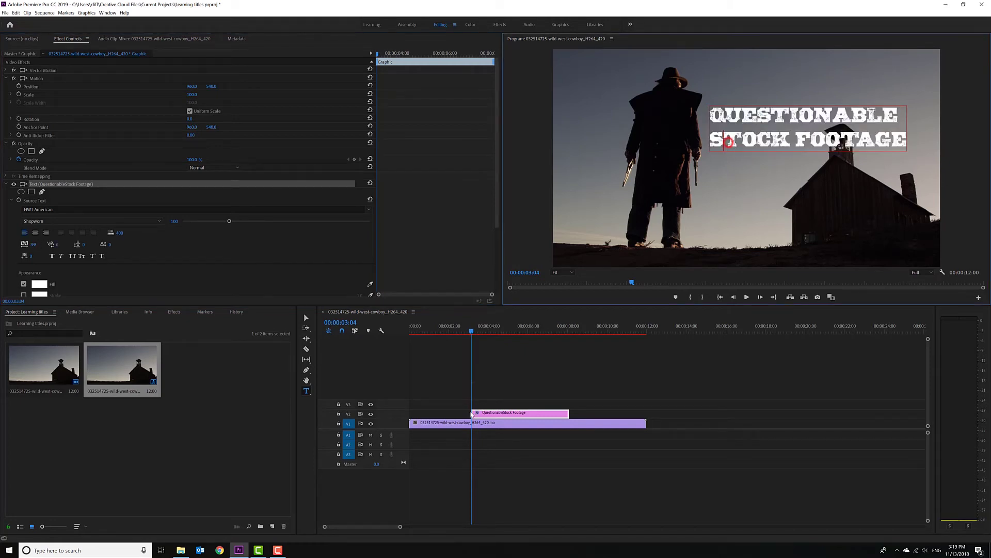
- Try center and right alignment on the title's two lines, and return the text to left alignment
{"action": "left_click", "coordinate": [306, 318]}
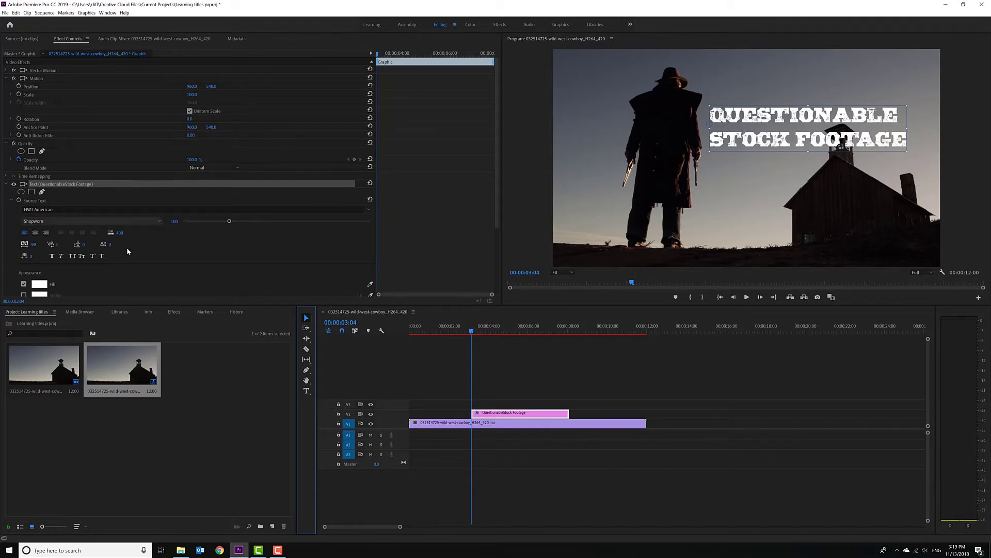
{"action": "left_click", "coordinate": [35, 233]}
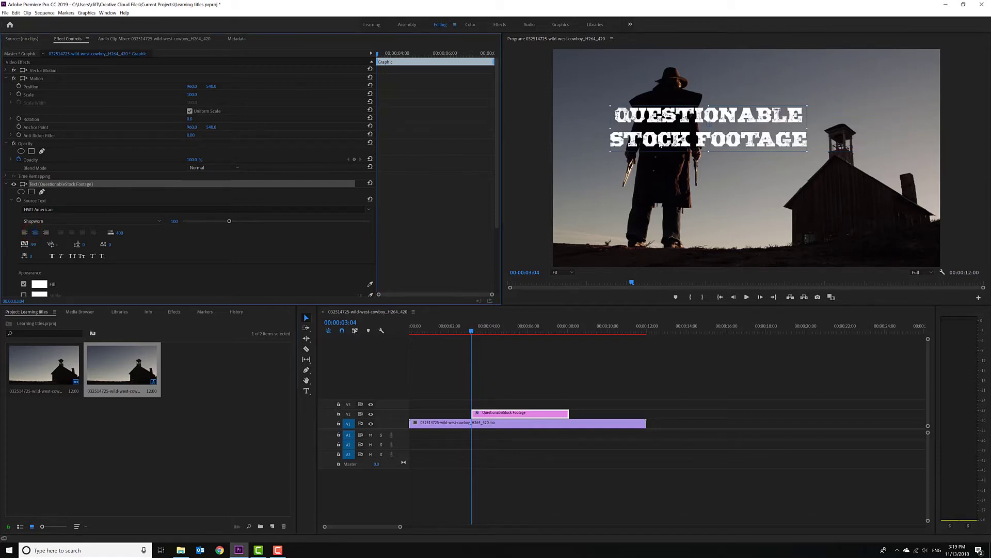
{"action": "left_click", "coordinate": [27, 231]}
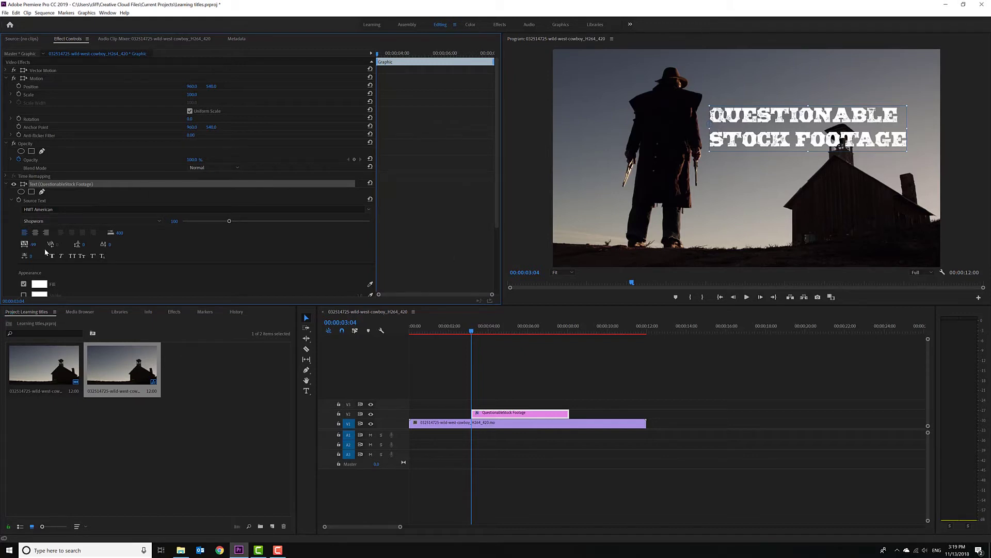
{"action": "left_click", "coordinate": [35, 233]}
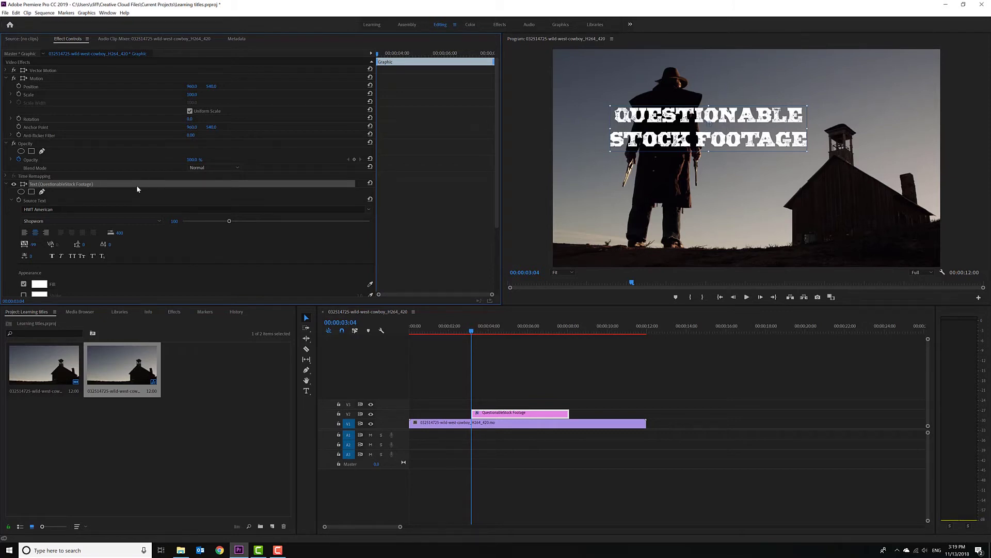
{"action": "left_click", "coordinate": [47, 234]}
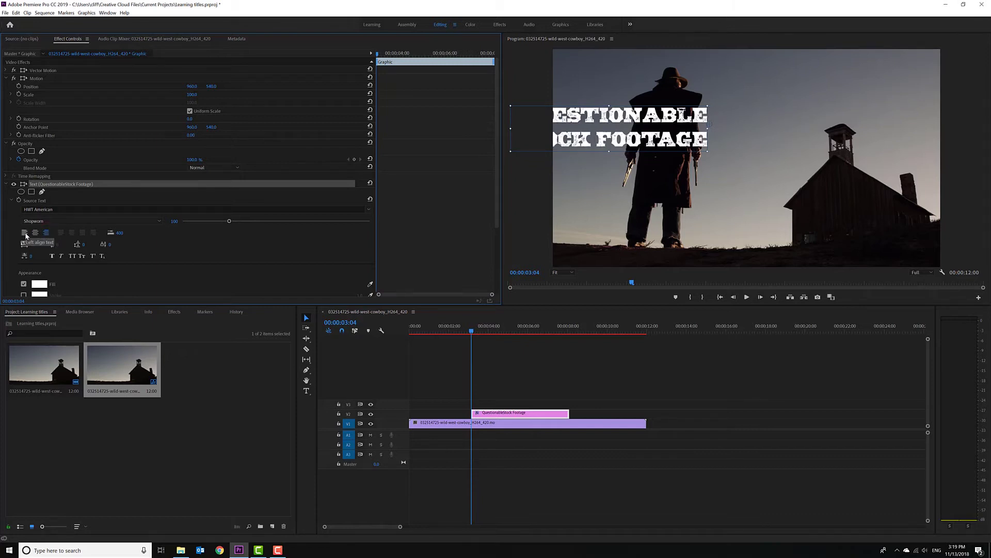
{"action": "left_click", "coordinate": [25, 234]}
- Examine the graphic's Motion properties and the text layer's own Appearance and Transform properties
{"action": "scroll", "coordinate": [254, 264], "scroll_direction": "down", "scroll_amount": 3}
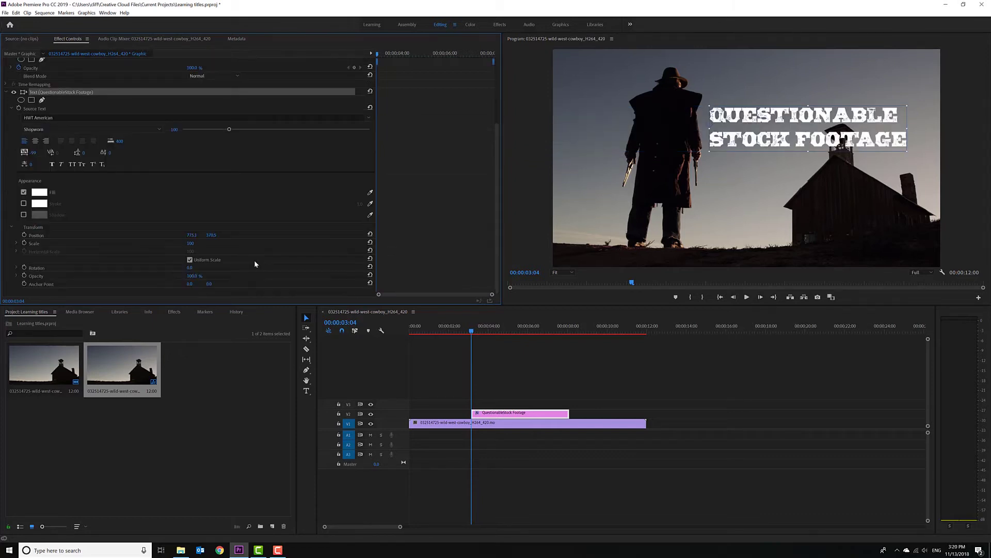
{"action": "scroll", "coordinate": [254, 259], "scroll_direction": "up", "scroll_amount": 2}
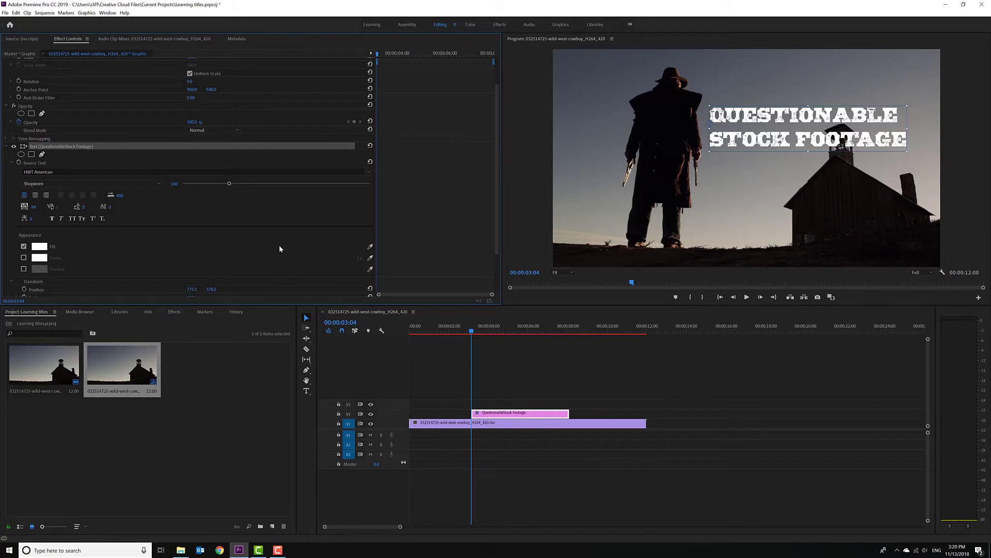
{"action": "scroll", "coordinate": [278, 246], "scroll_direction": "up", "scroll_amount": 1}
{"action": "scroll", "coordinate": [280, 250], "scroll_direction": "up", "scroll_amount": 3}
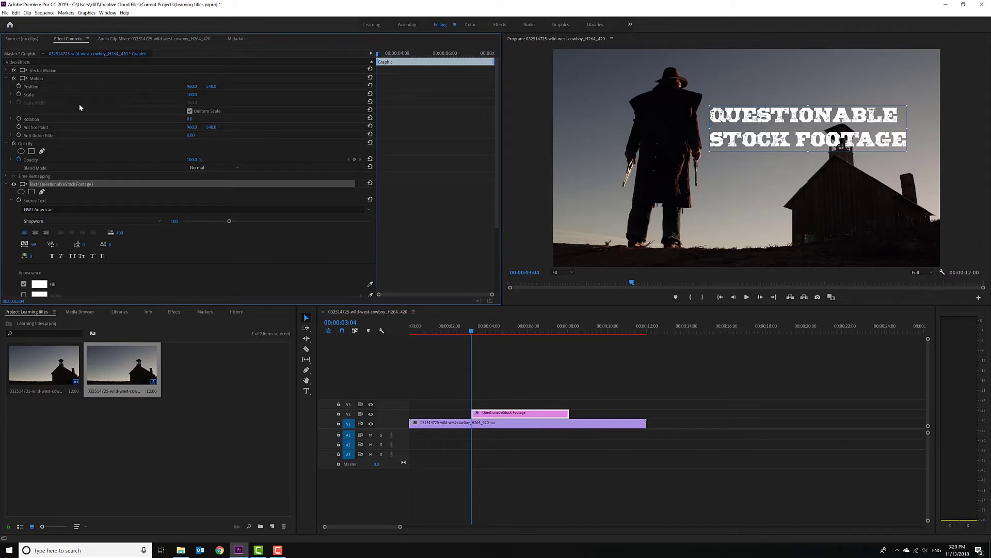
{"action": "mouse_move", "coordinate": [192, 97]}
{"action": "left_mouse_down"}
{"action": "mouse_move", "coordinate": [262, 97]}
{"action": "mouse_move", "coordinate": [170, 97]}
{"action": "mouse_move", "coordinate": [231, 111]}
{"action": "mouse_move", "coordinate": [188, 86]}
{"action": "mouse_move", "coordinate": [124, 86]}
{"action": "mouse_move", "coordinate": [271, 87]}
{"action": "mouse_move", "coordinate": [196, 81]}
{"action": "left_mouse_up"}
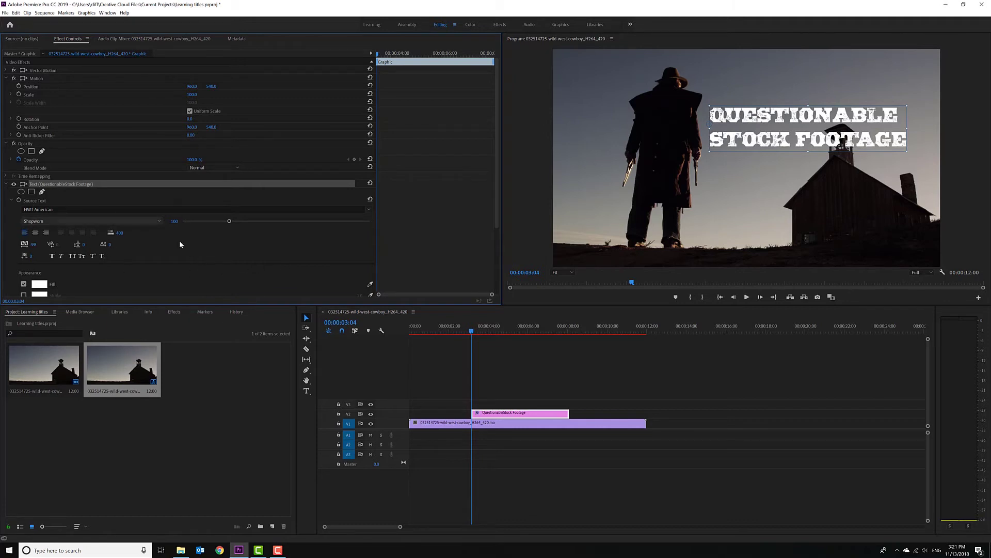
{"action": "scroll", "coordinate": [217, 238], "scroll_direction": "down", "scroll_amount": 4}
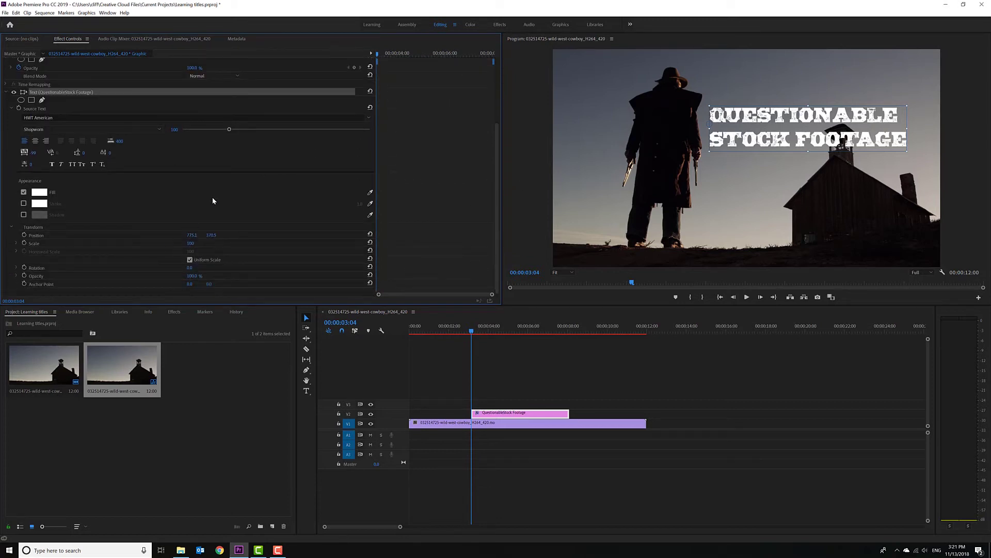
{"action": "scroll", "coordinate": [212, 204], "scroll_direction": "up", "scroll_amount": 4}
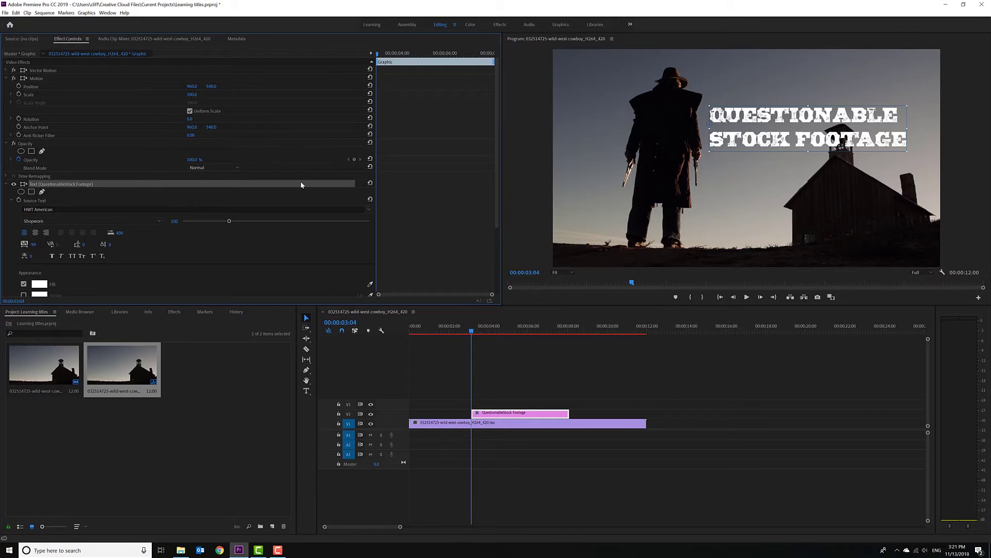
- Try shifting the graphic horizontally with its Motion position and the text with its Transform position, and undo both moves
{"action": "left_click", "coordinate": [192, 86]}
{"action": "left_click_drag", "start_coordinate": [193, 87], "coordinate": [0, 86]}
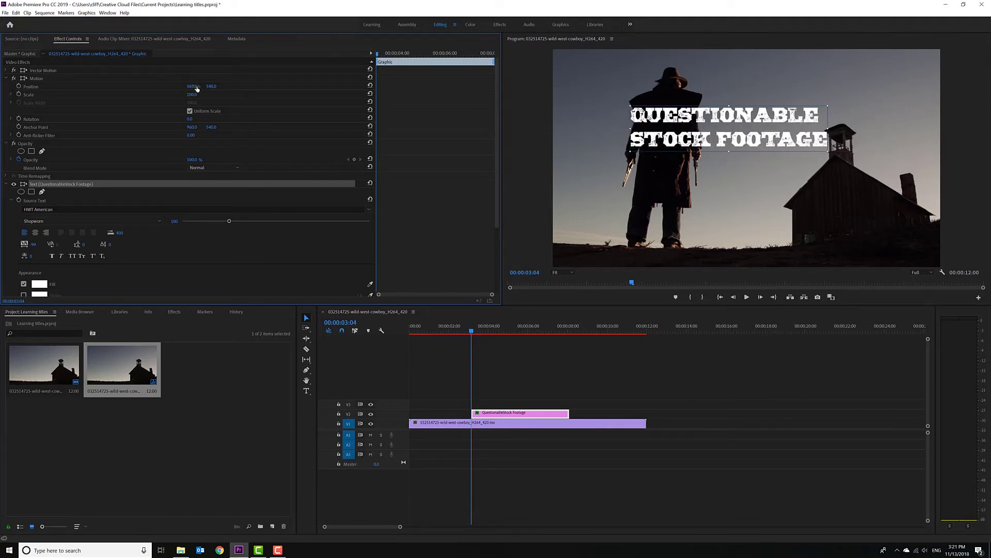
{"action": "scroll", "coordinate": [304, 221], "scroll_direction": "down", "scroll_amount": 4}
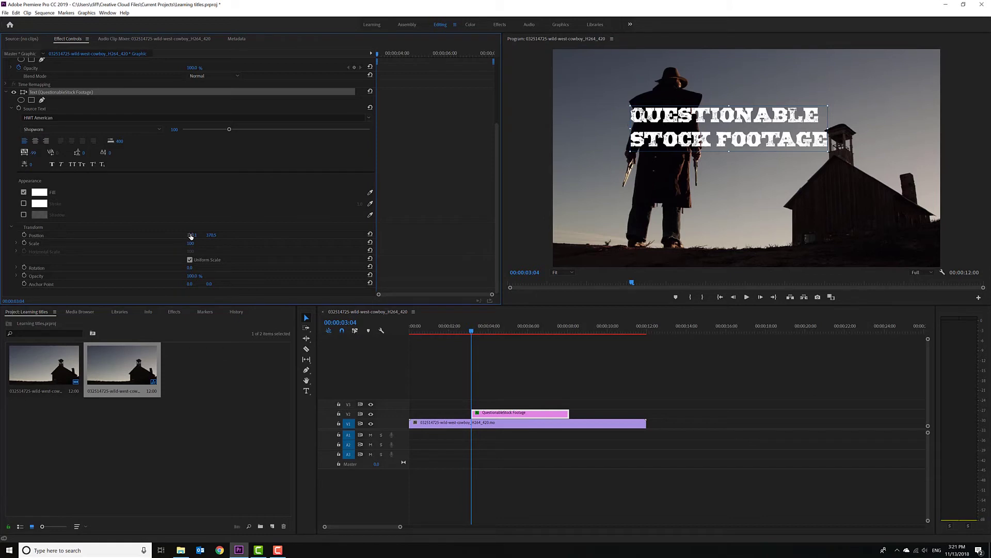
{"action": "left_click_drag", "start_coordinate": [190, 236], "coordinate": [960, 252]}
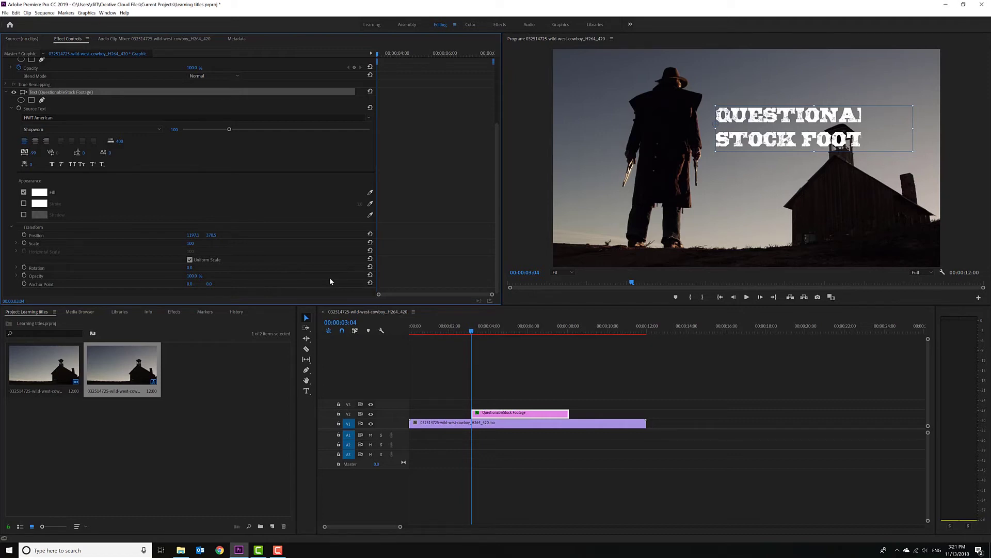
{"action": "key", "text": "ctrl+z"}
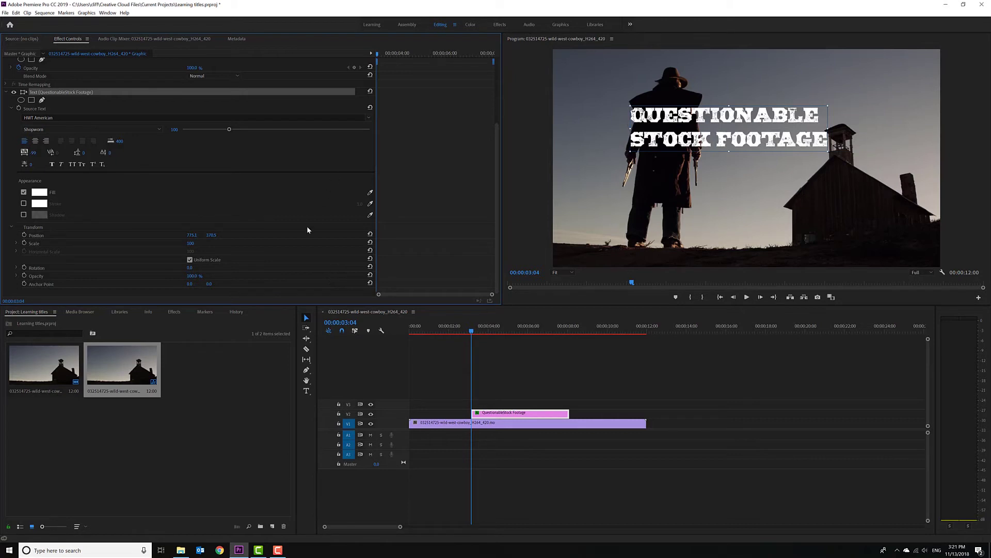
{"action": "scroll", "coordinate": [305, 235], "scroll_direction": "up", "scroll_amount": 3}
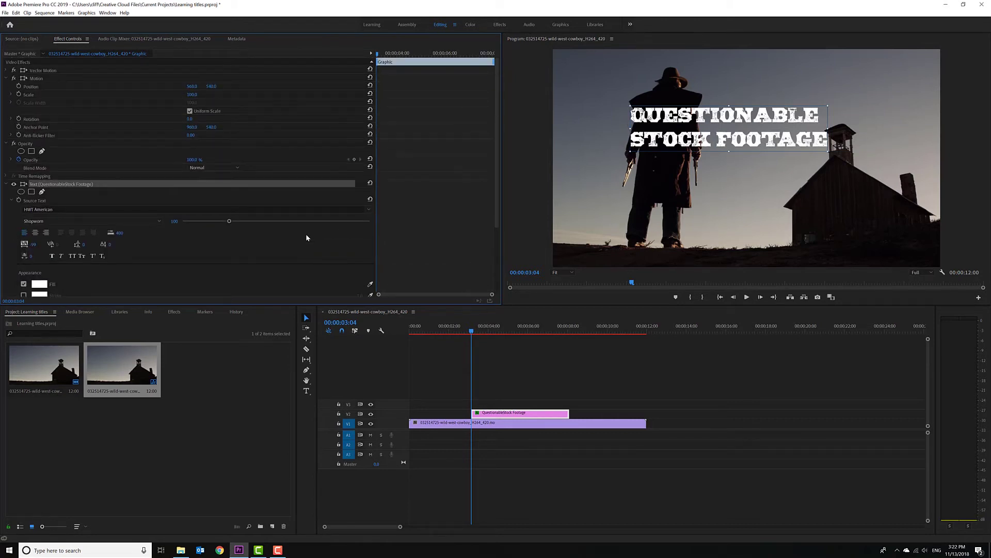
{"action": "key", "text": "ctrl+z"}
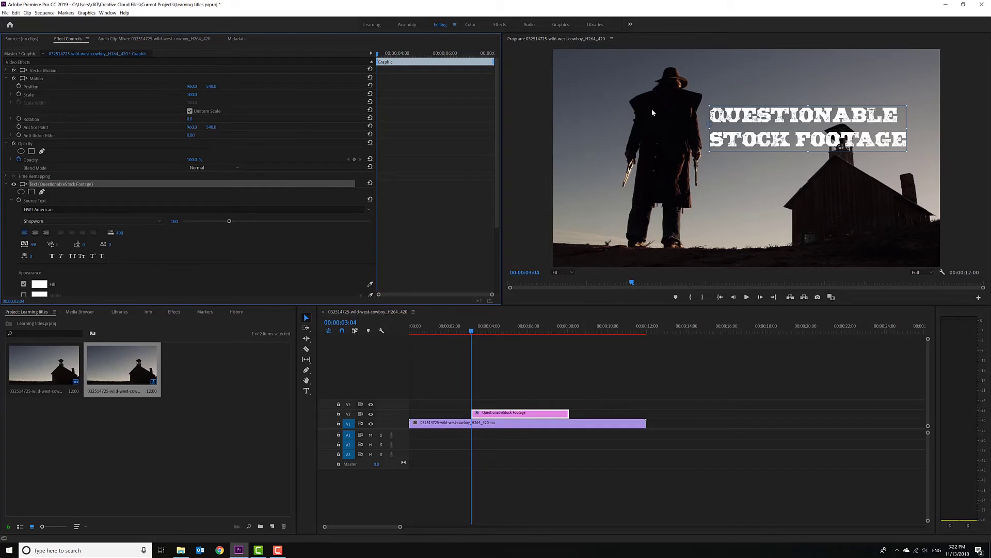
- Center-align the title's text and reset its Transform position to the frame's center at 960, 540
{"action": "left_click", "coordinate": [35, 233]}
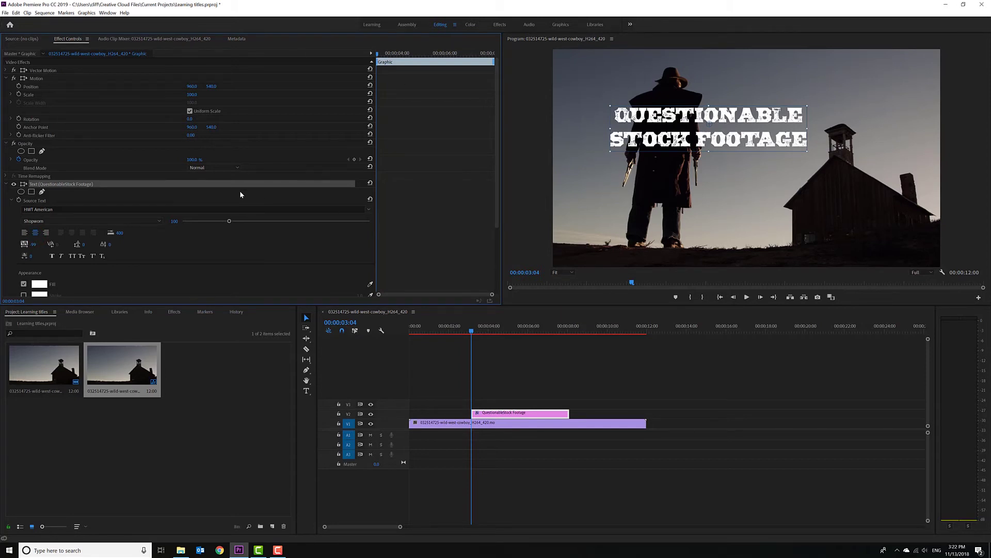
{"action": "scroll", "coordinate": [240, 195], "scroll_direction": "down", "scroll_amount": 3}
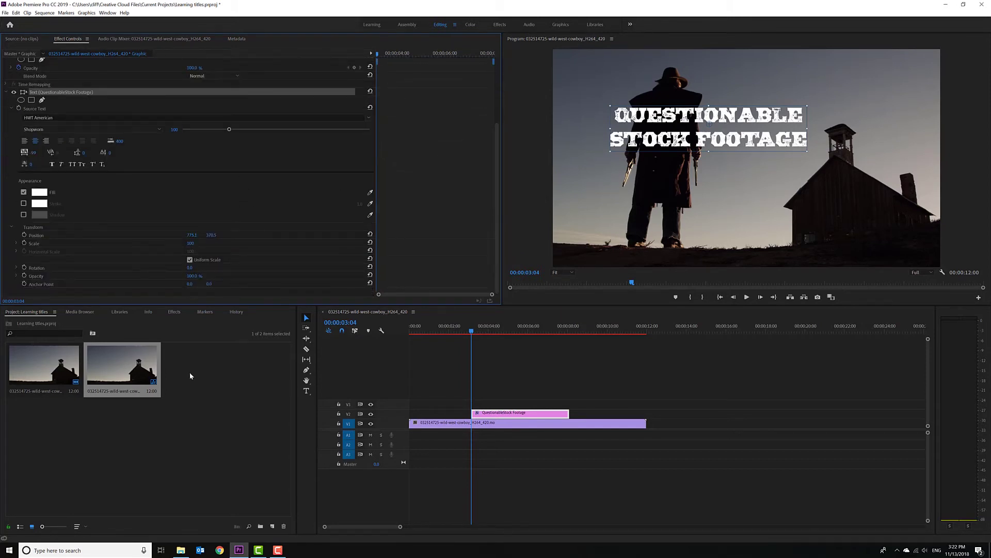
{"action": "mouse_move", "coordinate": [191, 237]}
{"action": "left_mouse_down"}
{"action": "mouse_move", "coordinate": [284, 238]}
{"action": "mouse_move", "coordinate": [197, 235]}
{"action": "left_mouse_up"}
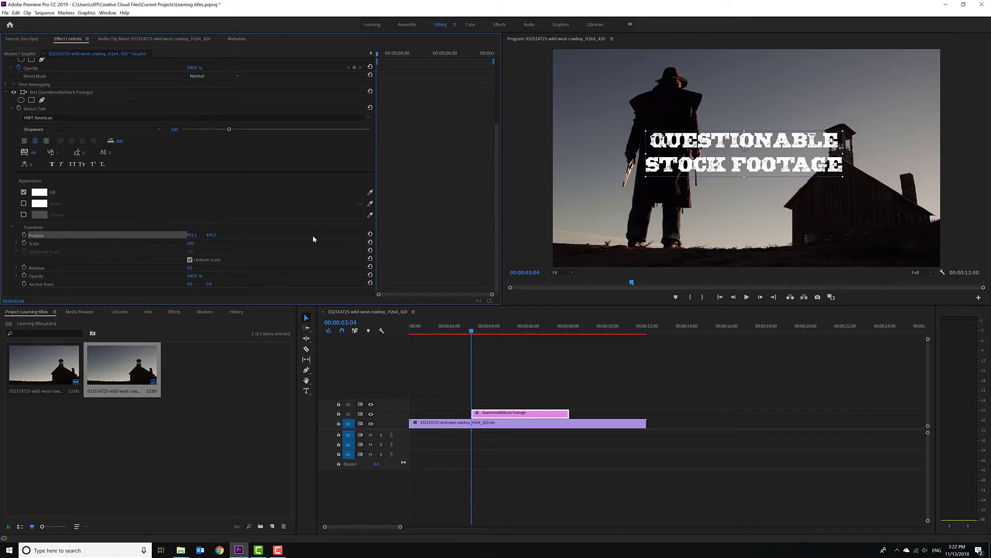
{"action": "left_click", "coordinate": [370, 235]}
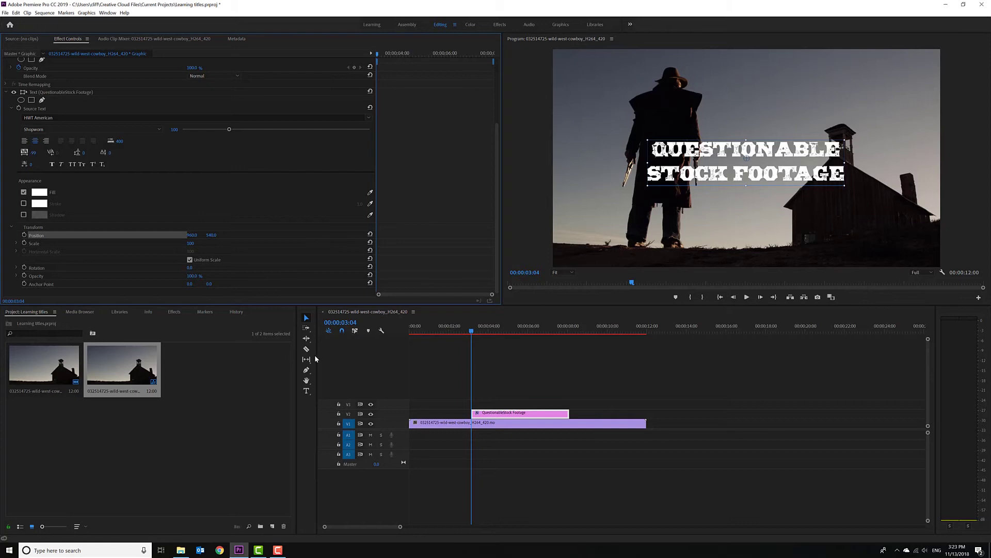
- Add a second text layer reading "NEW TEXX" near the cowboy's feet in the same graphic
{"action": "left_click", "coordinate": [306, 391]}
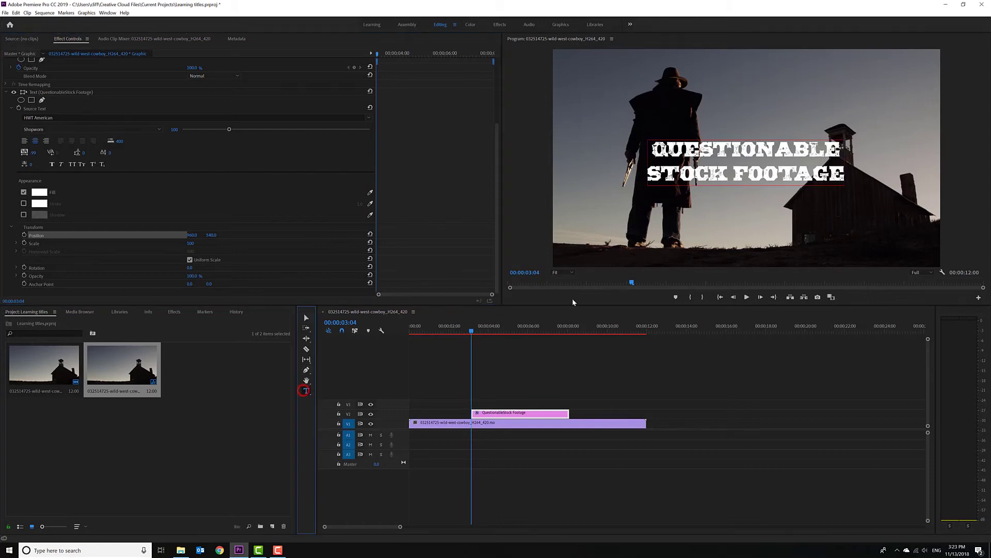
{"action": "left_click", "coordinate": [624, 239]}
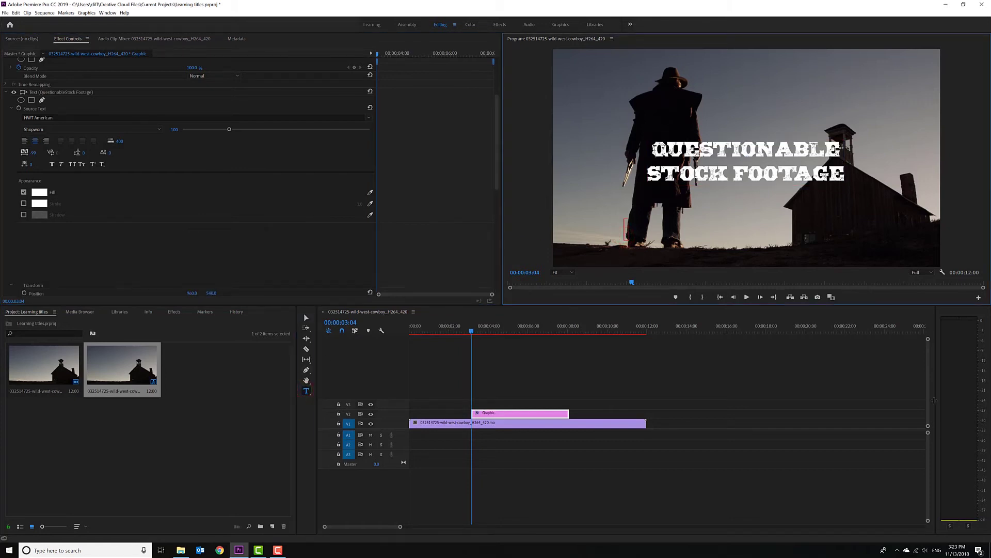
{"action": "type", "text": "NEW TE"}
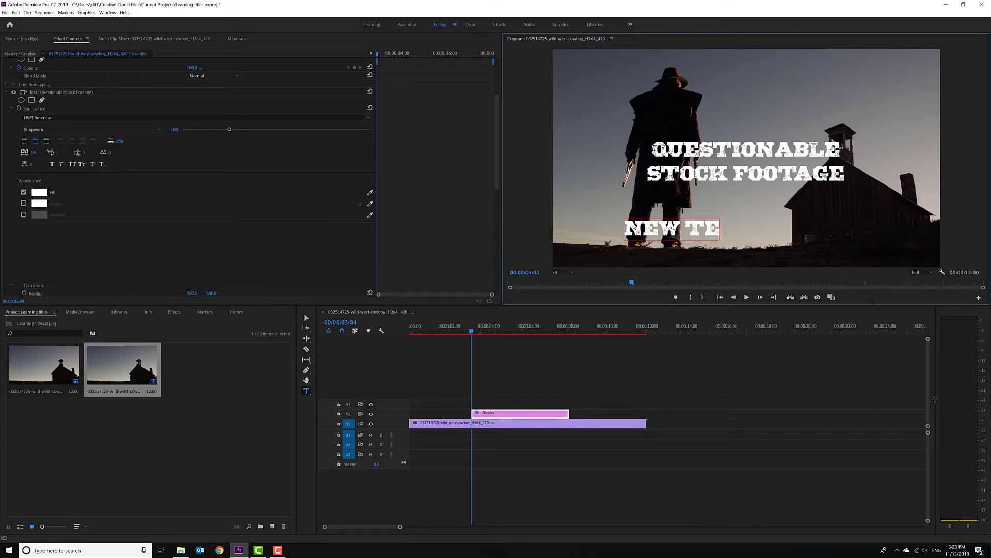
{"action": "type", "text": "XX"}
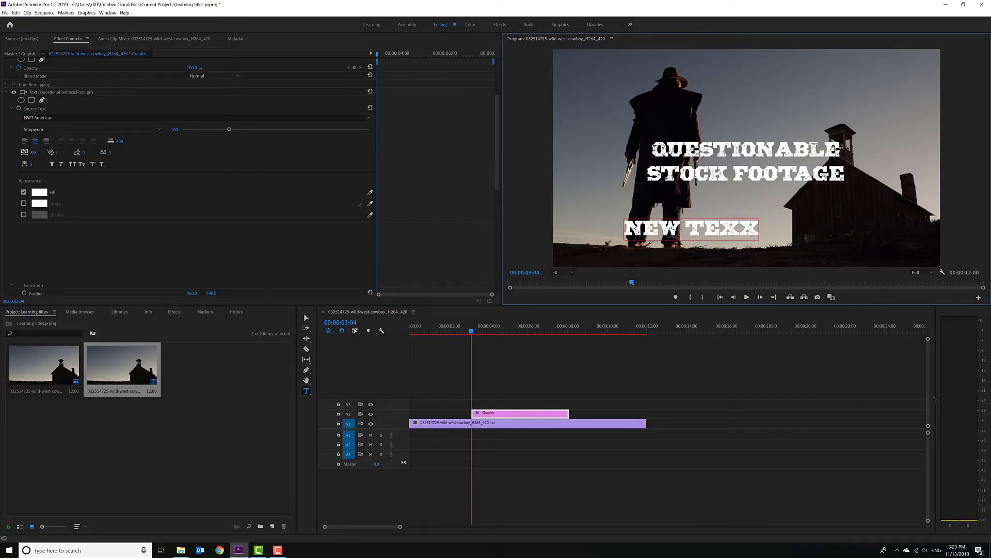
{"action": "key", "text": "BackSpace"}
{"action": "type", "text": "X"}
- Move the new text slightly lower, reset its Transform position to 960, 540 and center-align it
{"action": "left_click", "coordinate": [7, 93]}
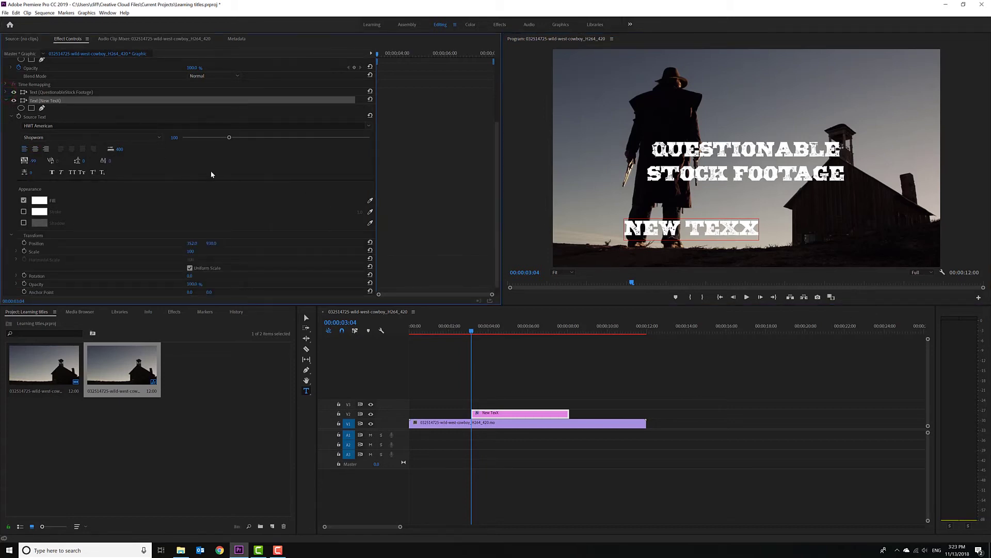
{"action": "scroll", "coordinate": [244, 283], "scroll_direction": "down", "scroll_amount": 1}
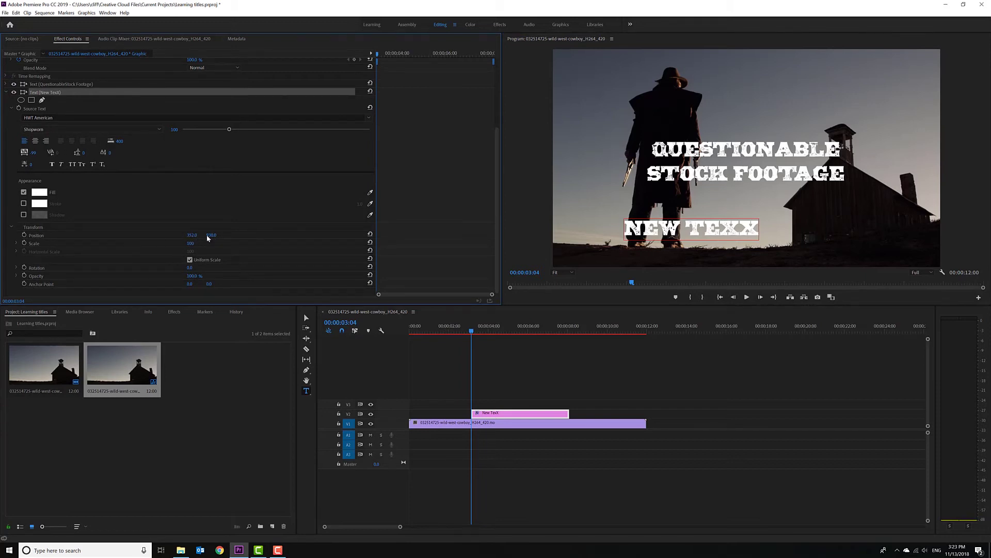
{"action": "left_click_drag", "start_coordinate": [210, 235], "coordinate": [213, 235]}
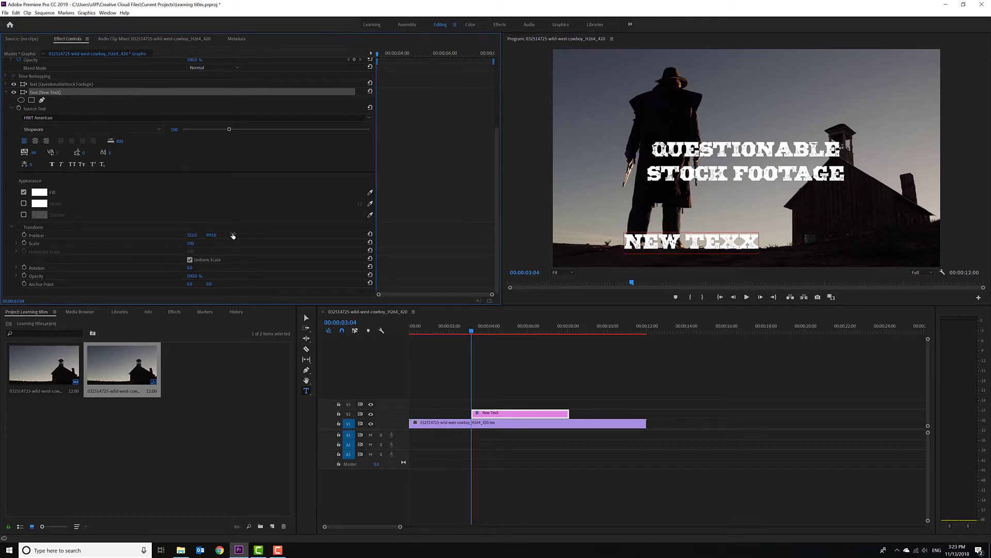
{"action": "left_click", "coordinate": [370, 234]}
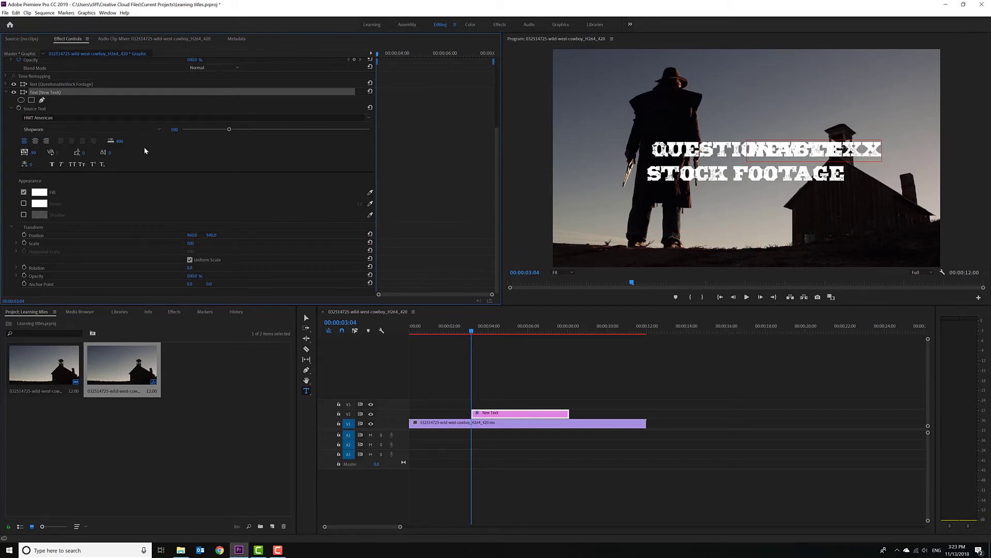
{"action": "scroll", "coordinate": [231, 226], "scroll_direction": "up", "scroll_amount": 1}
{"action": "scroll", "coordinate": [230, 227], "scroll_direction": "up", "scroll_amount": 1}
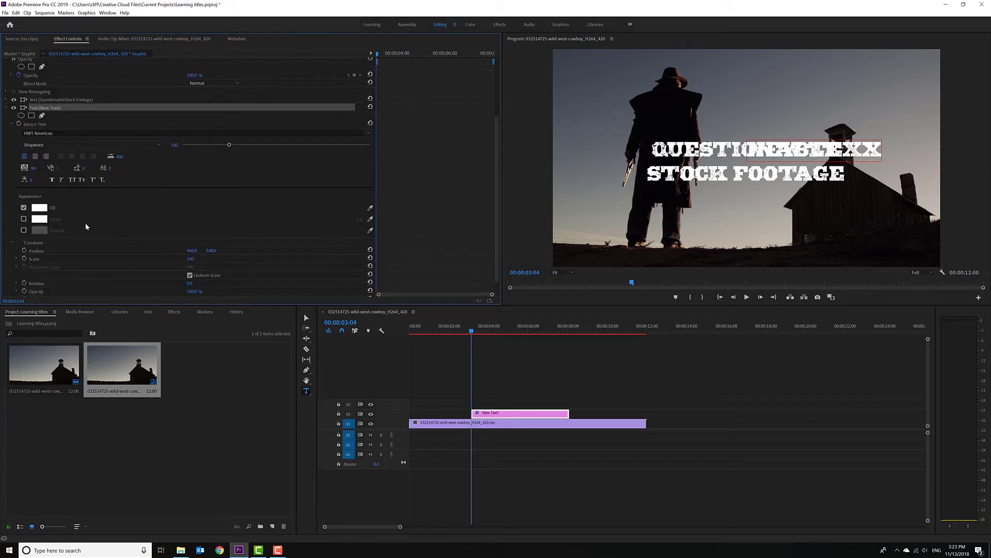
{"action": "left_click", "coordinate": [35, 156]}
{"action": "scroll", "coordinate": [183, 190], "scroll_direction": "up", "scroll_amount": 4}
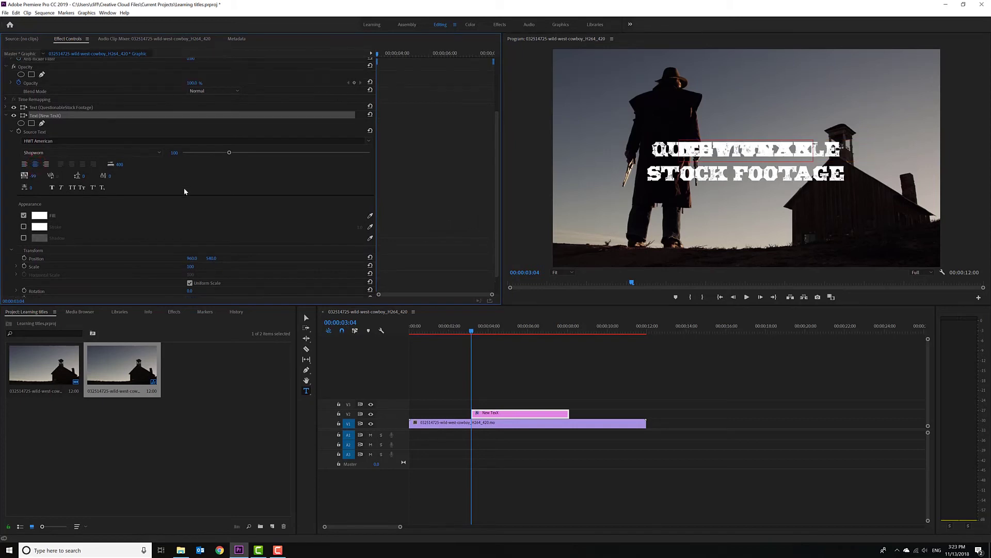
- Toggle the visibility of the "Questionable Stock Footage" text to check the new text's centering, and delete the new text layer
{"action": "left_click", "coordinate": [15, 131]}
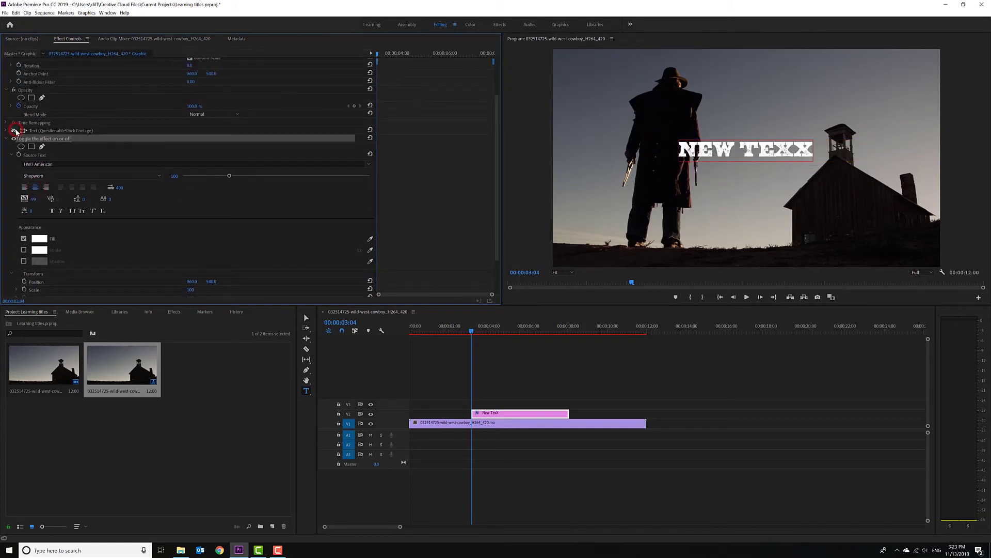
{"action": "left_click", "coordinate": [14, 132]}
{"action": "left_click", "coordinate": [14, 131]}
{"action": "left_click", "coordinate": [14, 132]}
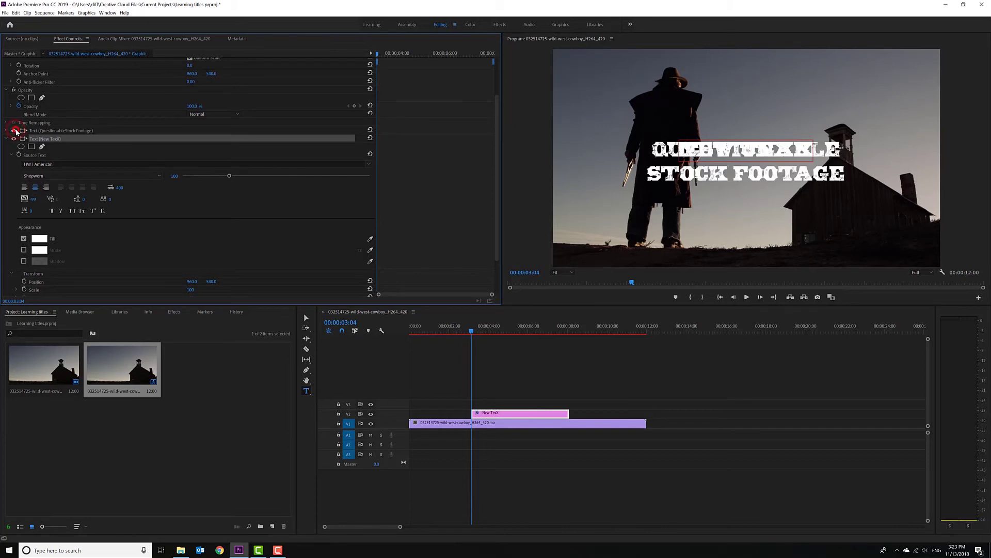
{"action": "left_click", "coordinate": [45, 140]}
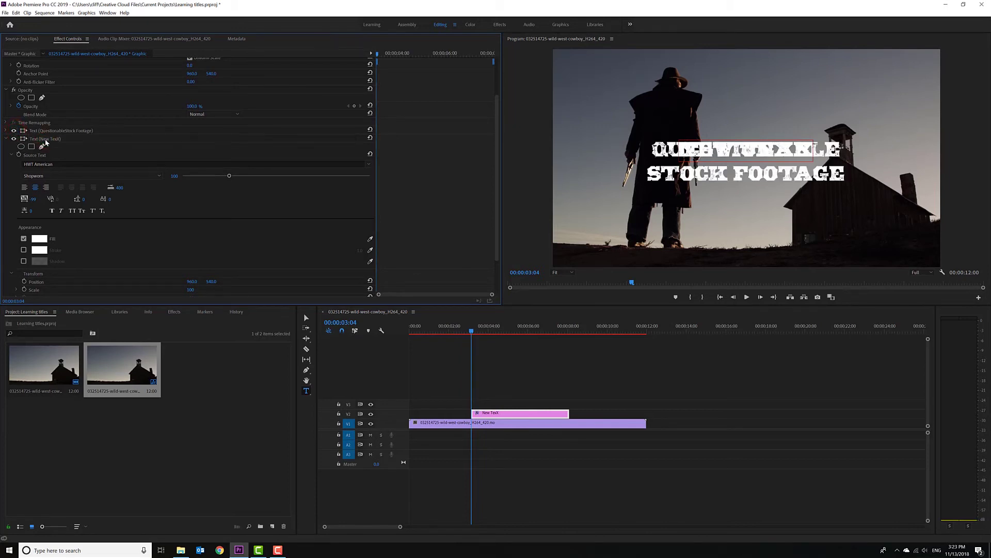
{"action": "key", "text": "Delete"}
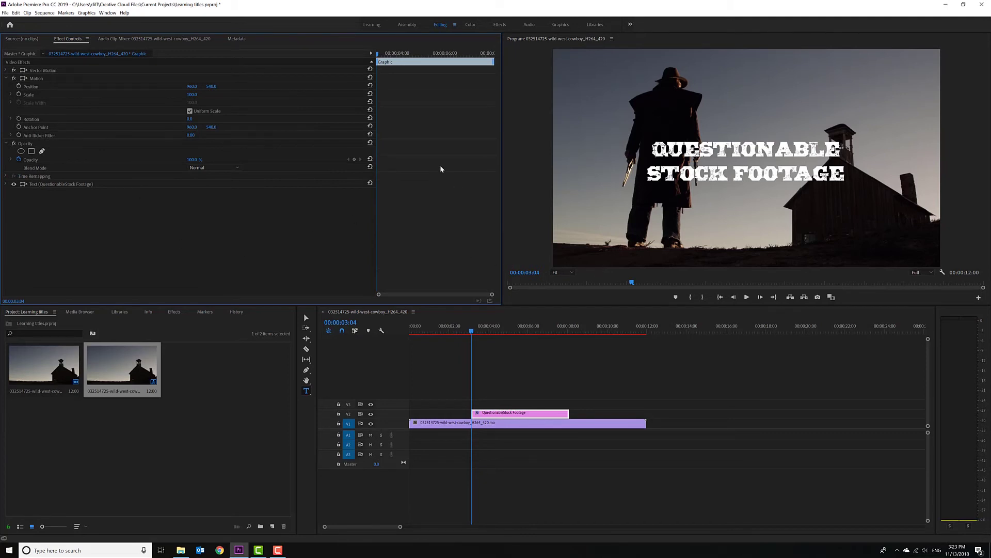
- Add a second text layer reading "ANUDDER TEX BOX." in the same graphic and place it beneath the "Questionable Stock Footage" title
{"action": "left_click", "coordinate": [49, 184]}
{"action": "left_click", "coordinate": [6, 184]}
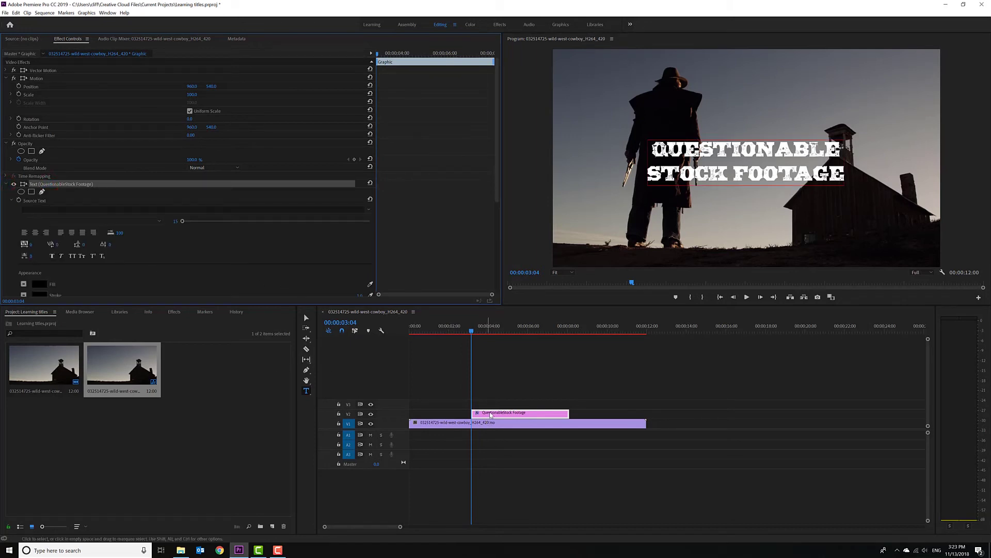
{"action": "left_click", "coordinate": [729, 228]}
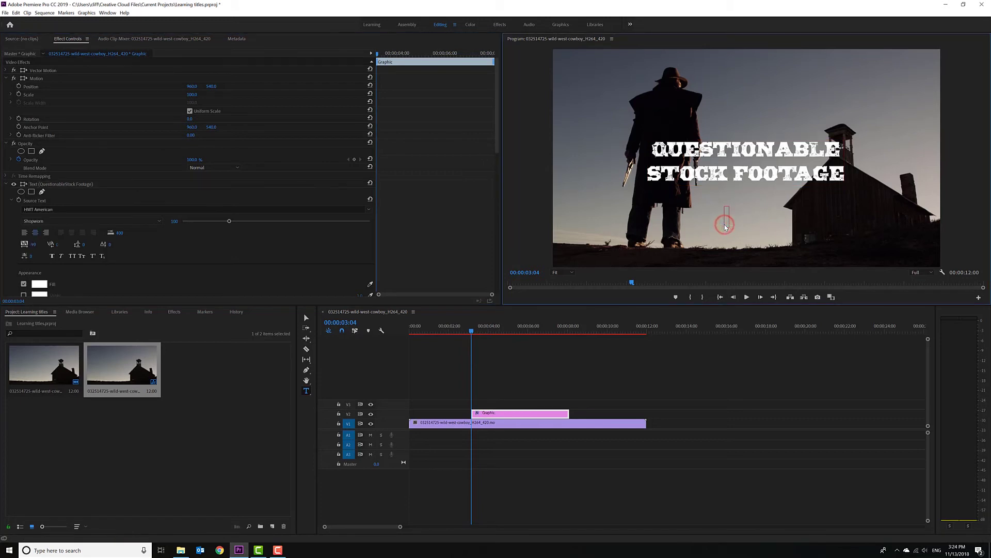
{"action": "type", "text": "ANUDDER TE"}
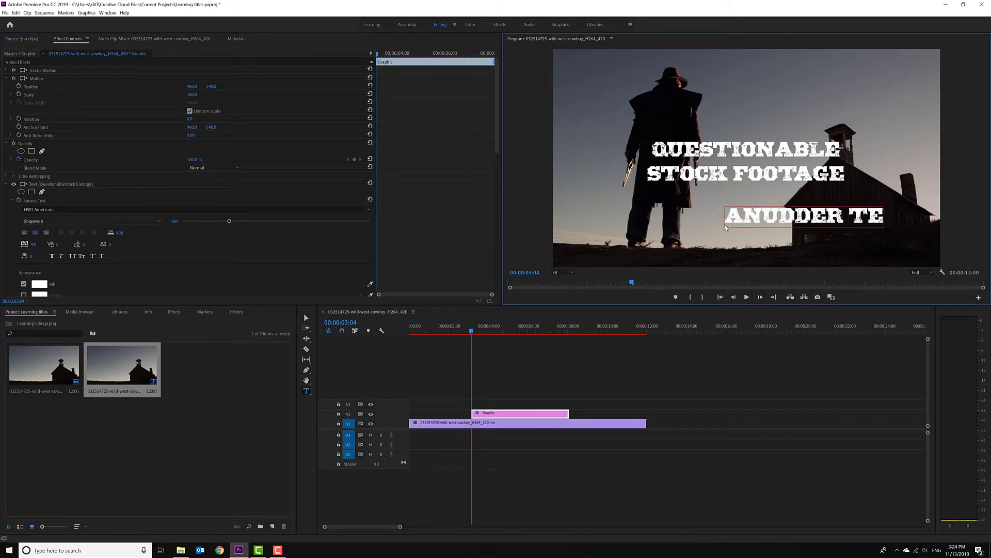
{"action": "type", "text": "X BOX"}
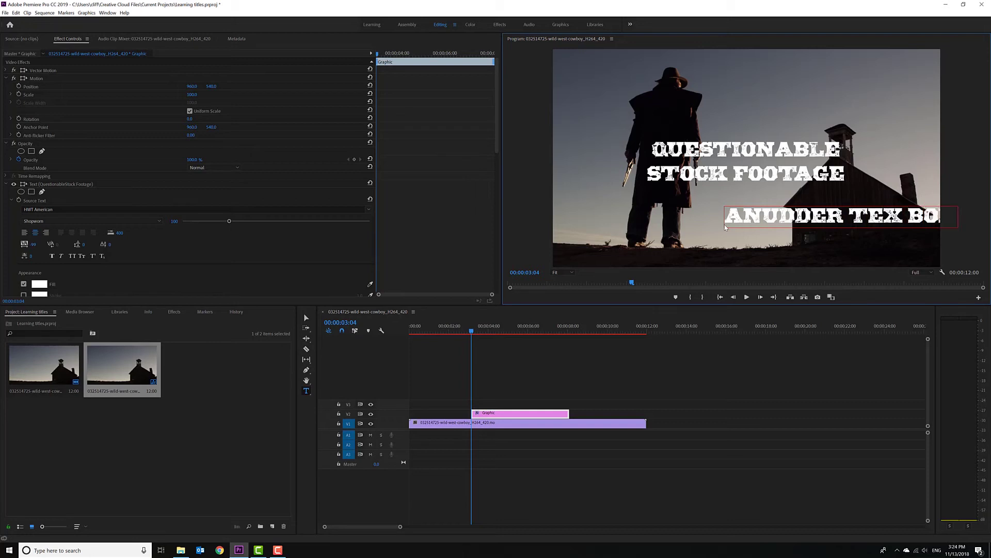
{"action": "key", "text": "Return"}
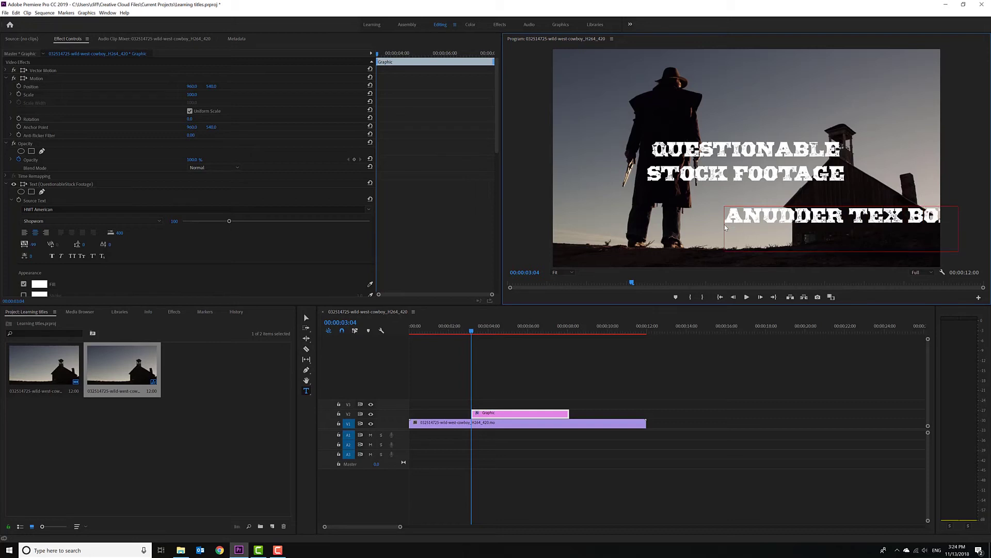
{"action": "key", "text": "BackSpace"}
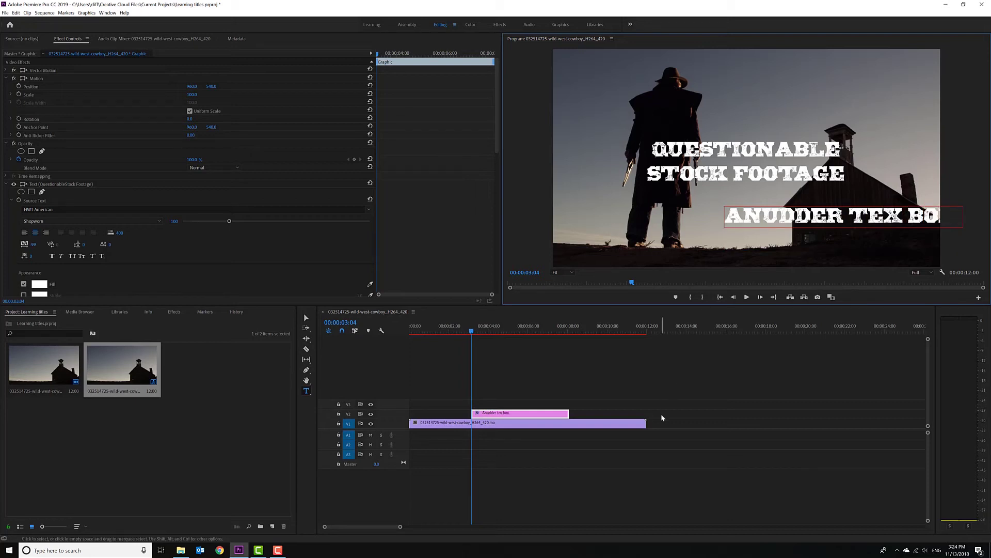
{"action": "key", "text": "Escape"}
{"action": "left_click_drag", "start_coordinate": [870, 222], "coordinate": [741, 225]}
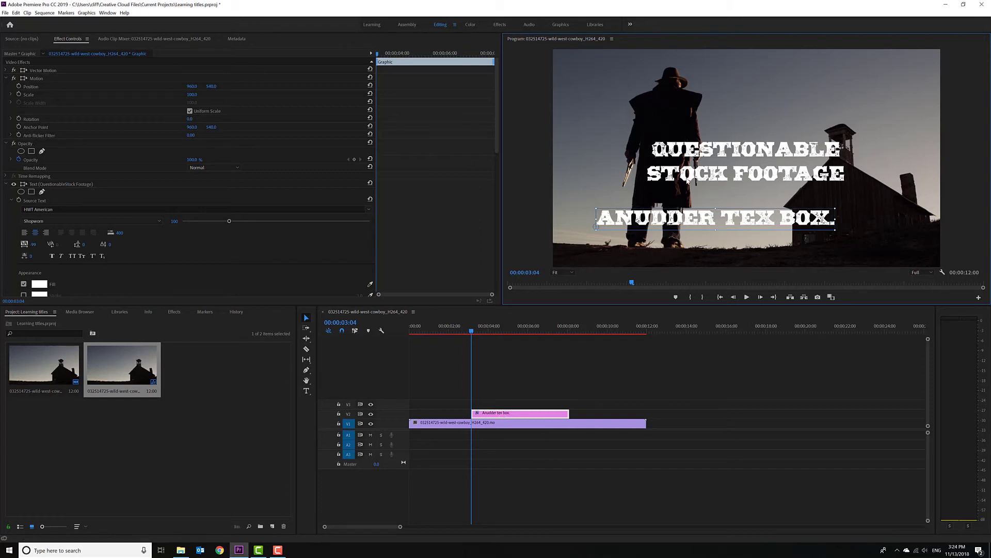
{"action": "left_click_drag", "start_coordinate": [678, 227], "coordinate": [697, 222]}
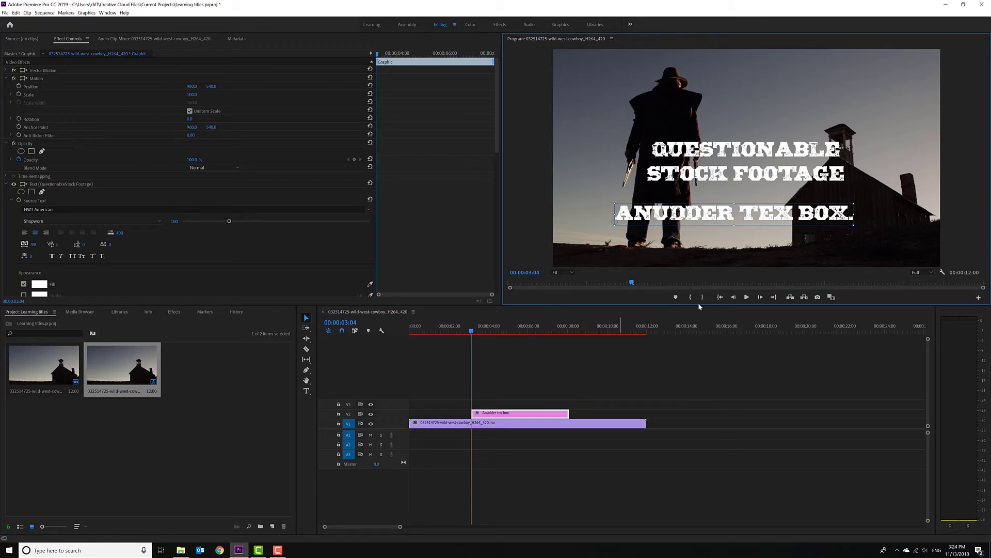
- Shift both texts together rightward by setting the graphic's Motion Position to 1144, 540, and undo the shift
{"action": "left_click", "coordinate": [190, 87]}
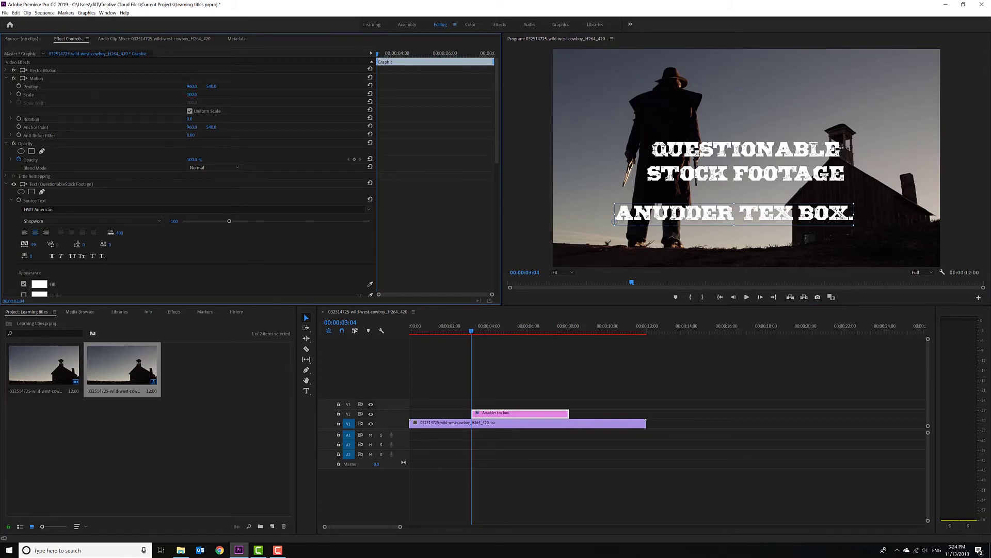
{"action": "left_click_drag", "start_coordinate": [191, 86], "coordinate": [314, 87]}
{"action": "key", "text": "Left"}
{"action": "key", "text": "Left"}
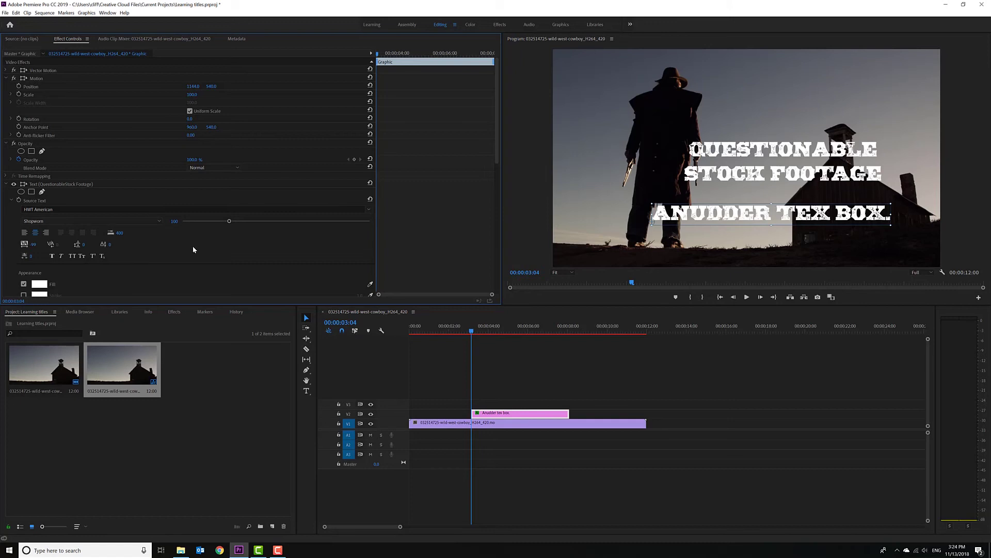
{"action": "scroll", "coordinate": [194, 245], "scroll_direction": "down", "scroll_amount": 4}
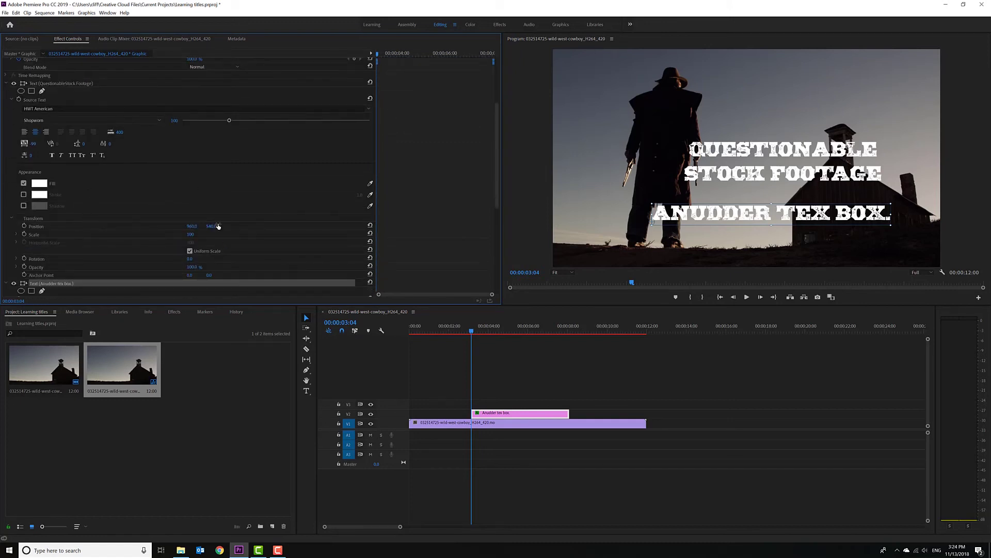
{"action": "scroll", "coordinate": [221, 206], "scroll_direction": "up", "scroll_amount": 4}
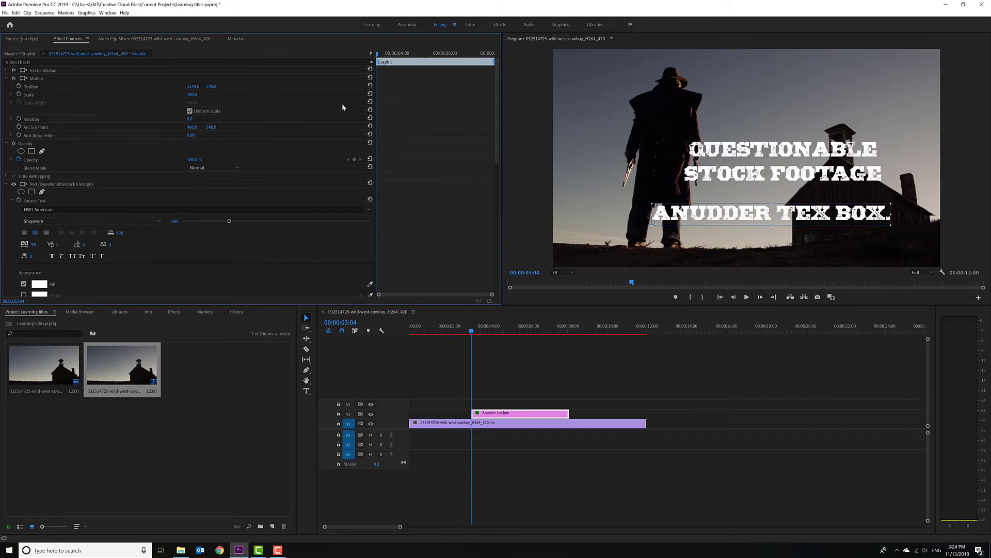
{"action": "key", "text": "ctrl+z"}
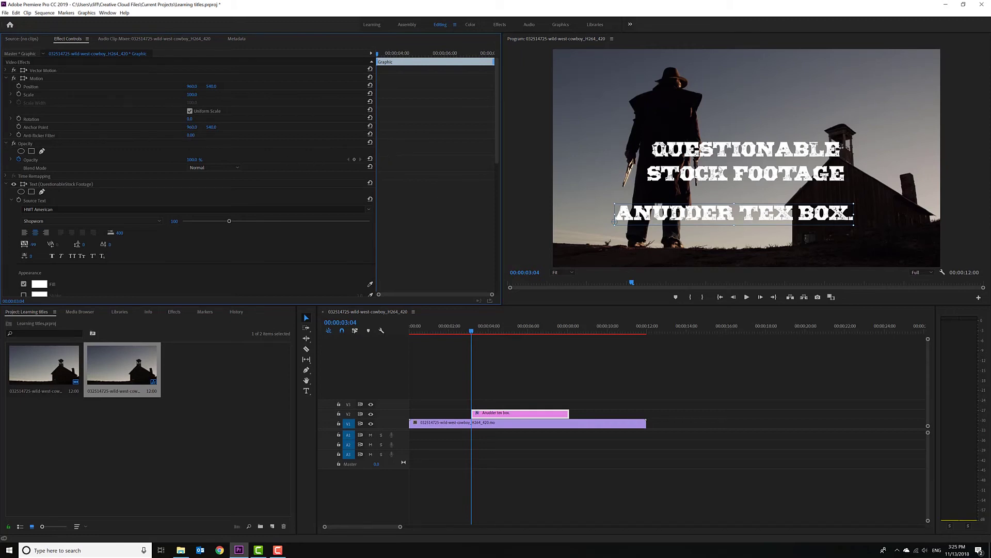
- Move the two texts individually within the graphic: the title slightly to the left and the "Anudder tex box." text slightly to the right
{"action": "left_click", "coordinate": [716, 175]}
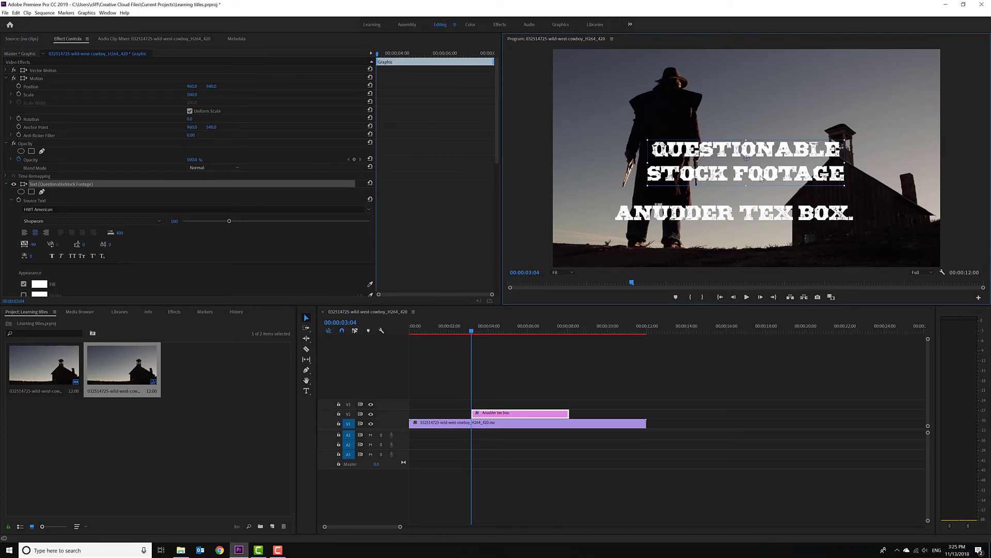
{"action": "mouse_move", "coordinate": [761, 178]}
{"action": "left_mouse_down"}
{"action": "mouse_move", "coordinate": [738, 174]}
{"action": "mouse_move", "coordinate": [755, 180]}
{"action": "left_mouse_up"}
{"action": "left_click", "coordinate": [737, 211]}
{"action": "left_click_drag", "start_coordinate": [726, 217], "coordinate": [623, 219]}
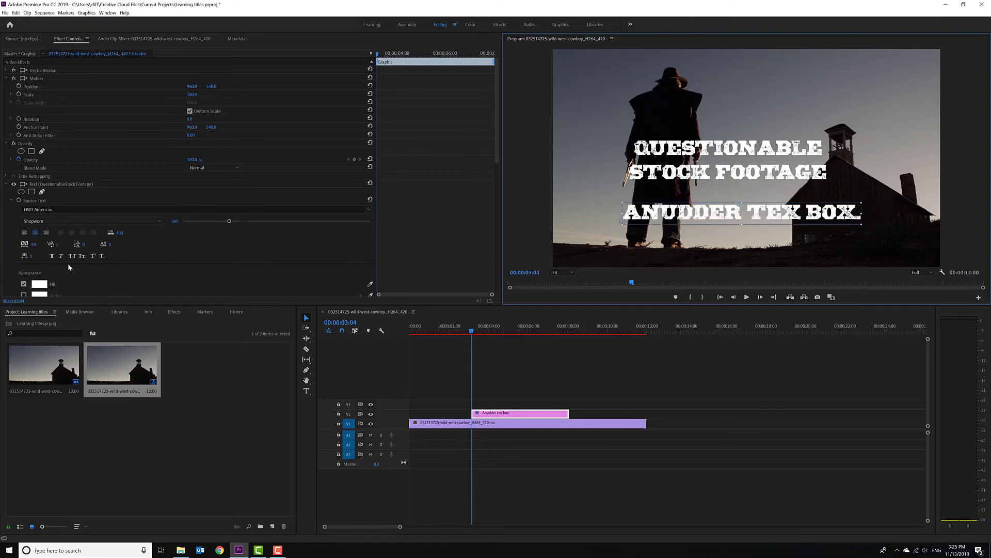
- Search the effects for "dissolve", apply Film Dissolve to the start of the title graphic on V2 and play back the fade-in
{"action": "left_click", "coordinate": [174, 311]}
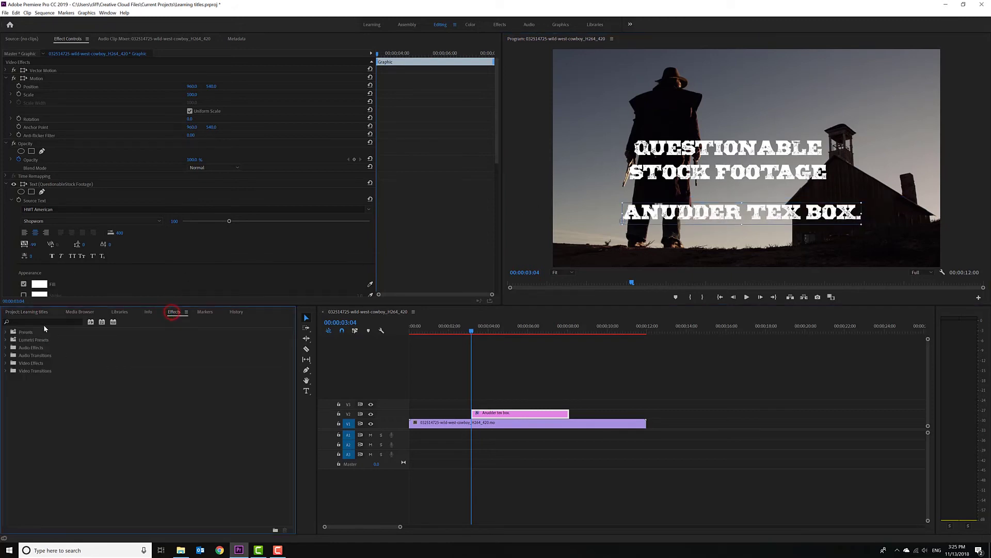
{"action": "left_click", "coordinate": [46, 321]}
{"action": "type", "text": "d"}
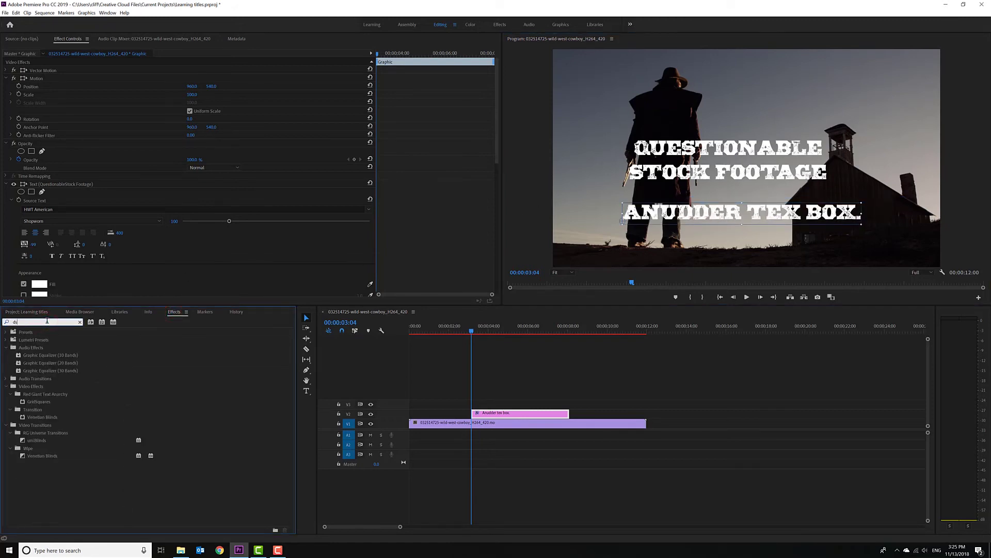
{"action": "type", "text": "issolve"}
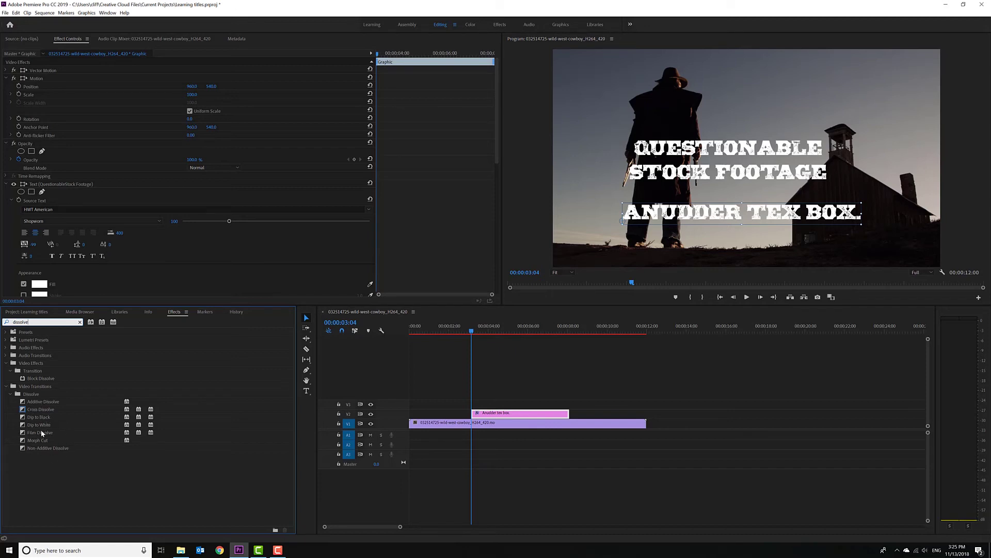
{"action": "left_click", "coordinate": [40, 433]}
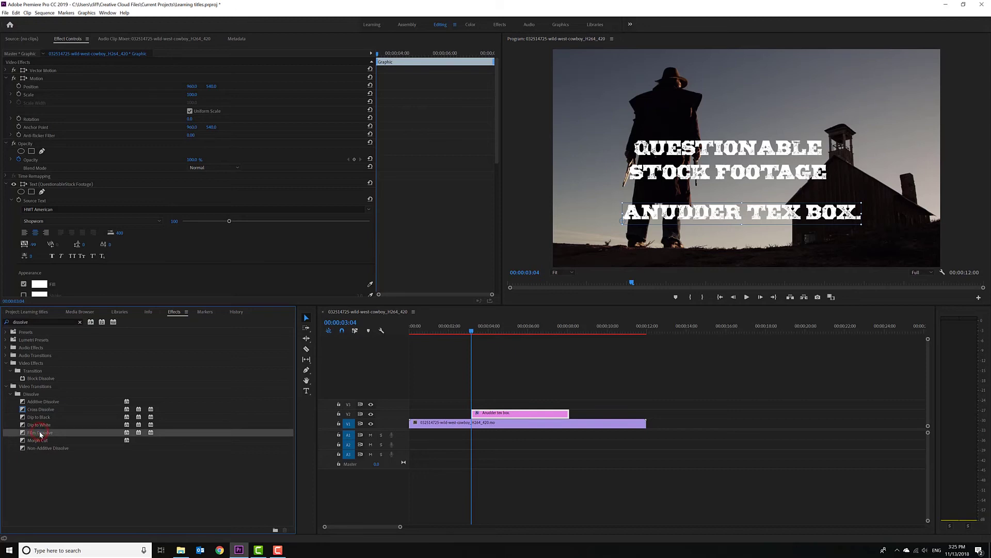
{"action": "left_click_drag", "start_coordinate": [40, 433], "coordinate": [474, 419]}
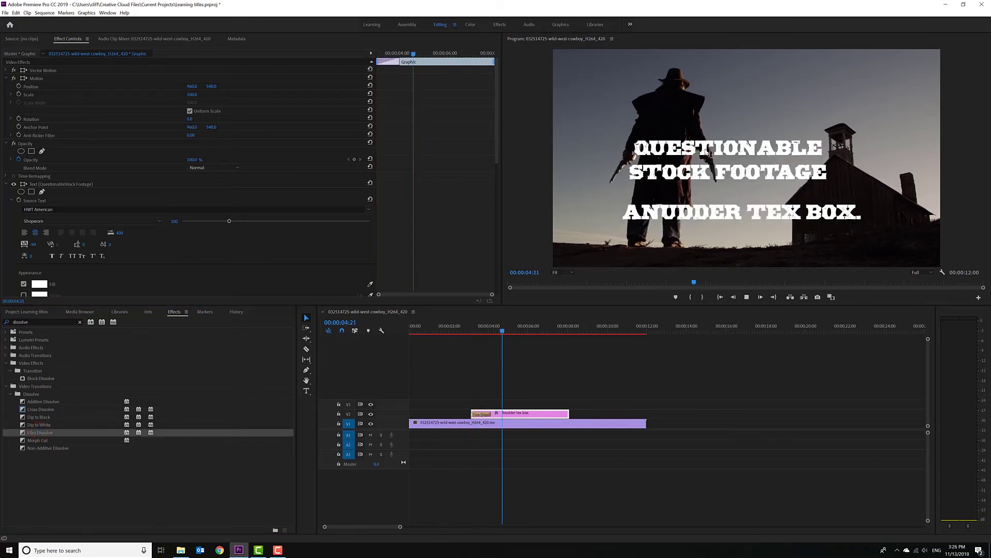
{"action": "key", "text": "space"}
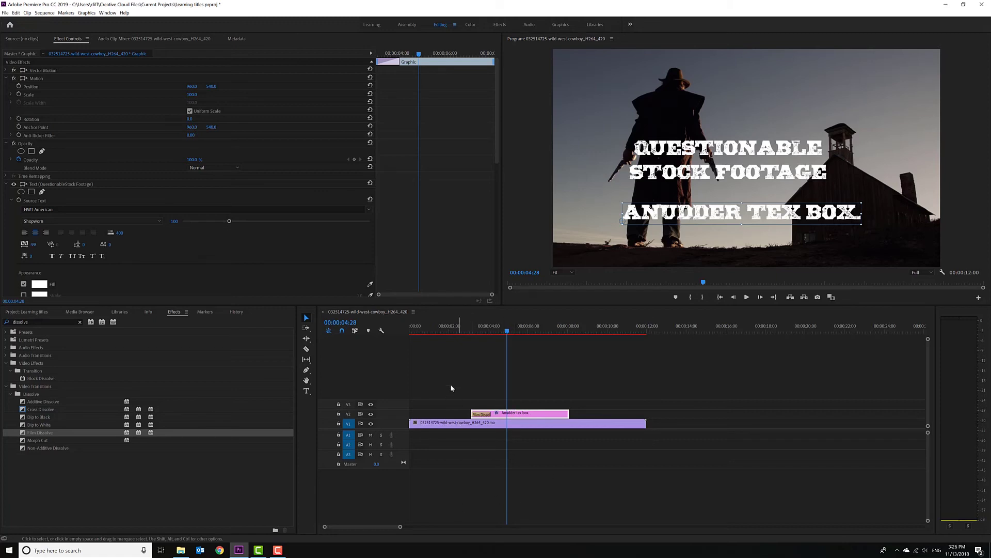
- Collapse the title text's settings and delete the "Anudder tex box." text layer from the graphic
{"action": "left_click", "coordinate": [6, 183]}
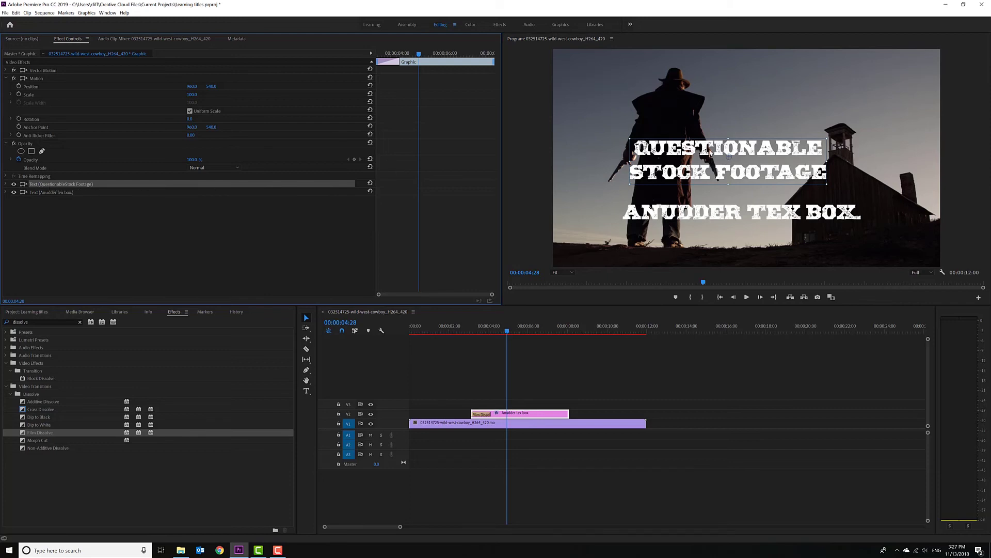
{"action": "left_click", "coordinate": [59, 193]}
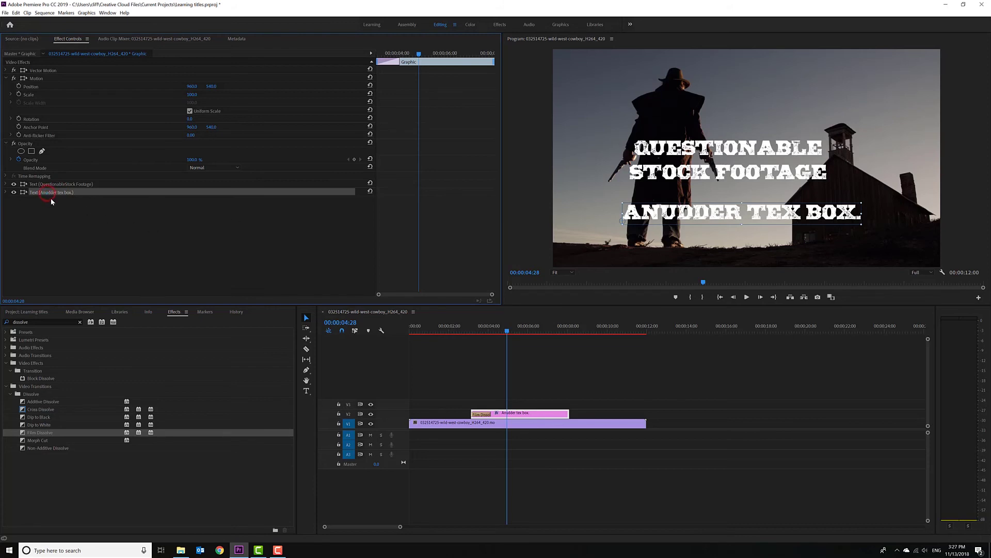
{"action": "key", "text": "Delete"}
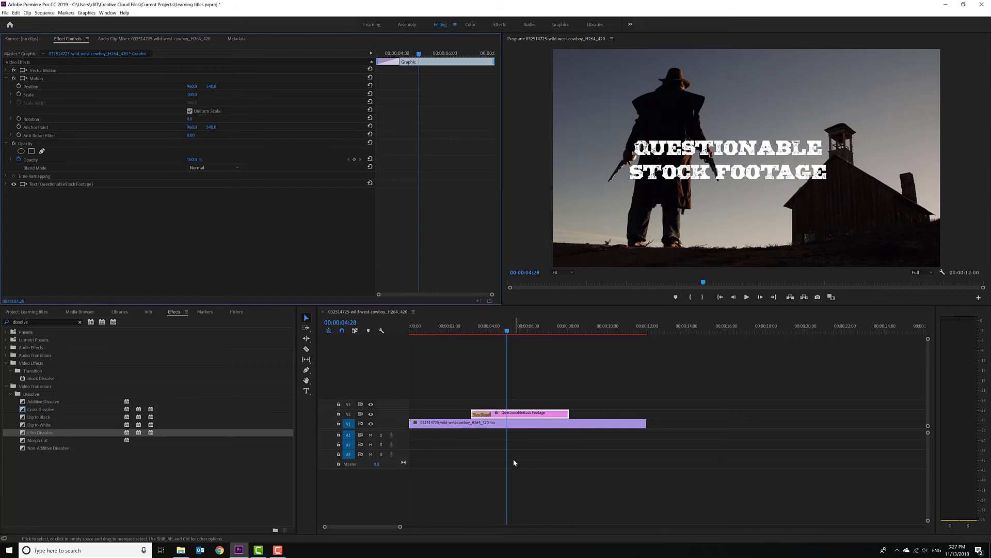
- With the title graphic deselected, create a separate text graphic reading "ANUDDER TEX BOX" and position it beneath the title
{"action": "left_click", "coordinate": [519, 403]}
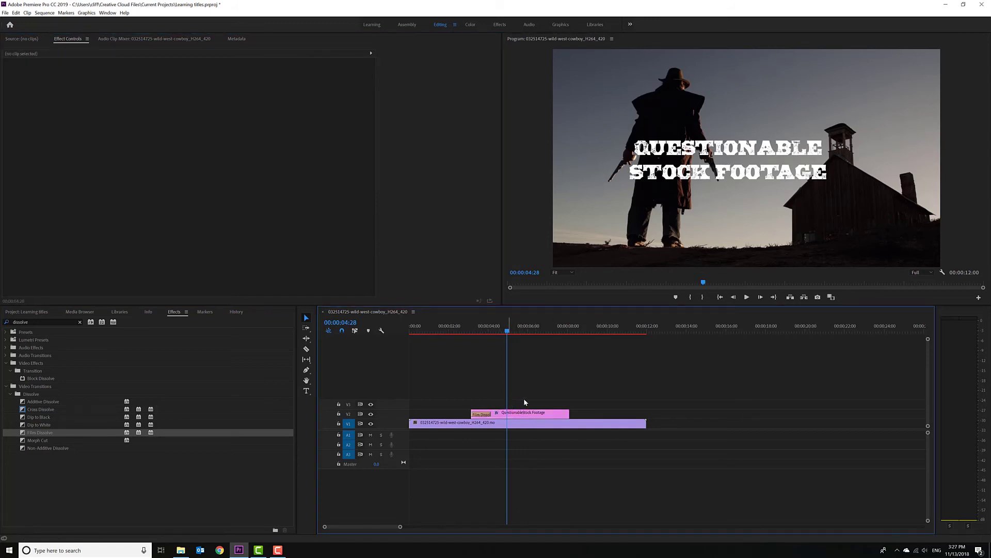
{"action": "left_click", "coordinate": [306, 390]}
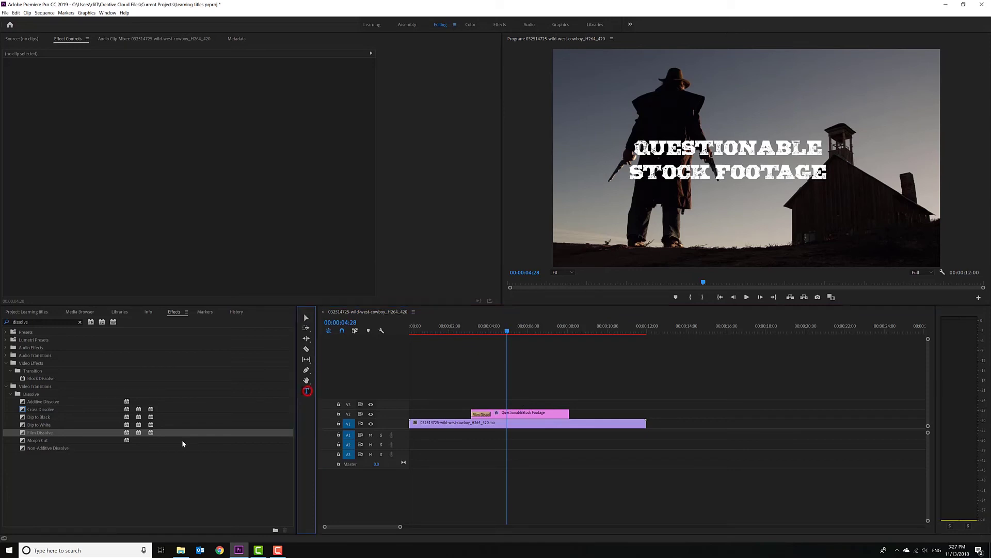
{"action": "left_click", "coordinate": [706, 229]}
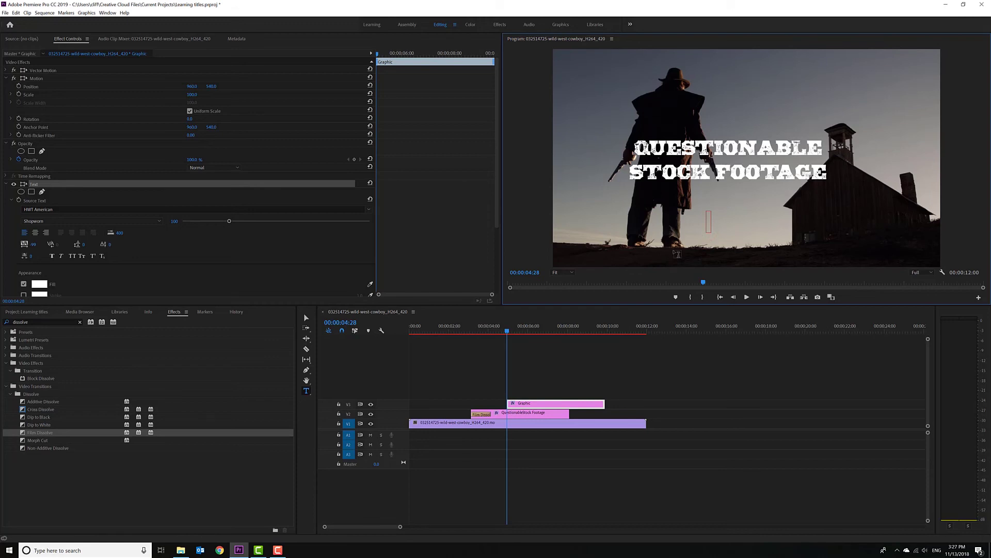
{"action": "type", "text": "ANUDDER"}
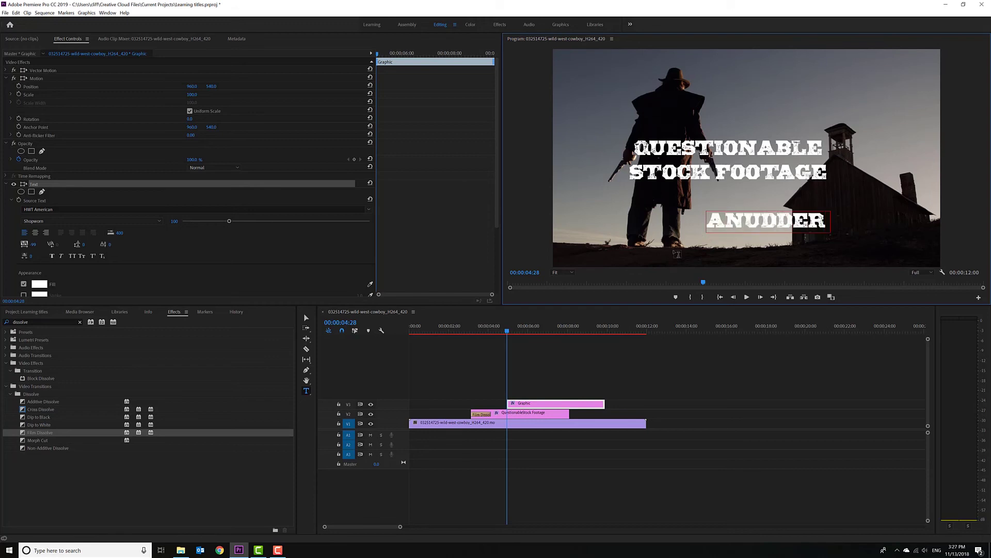
{"action": "type", "text": " TEX BOX"}
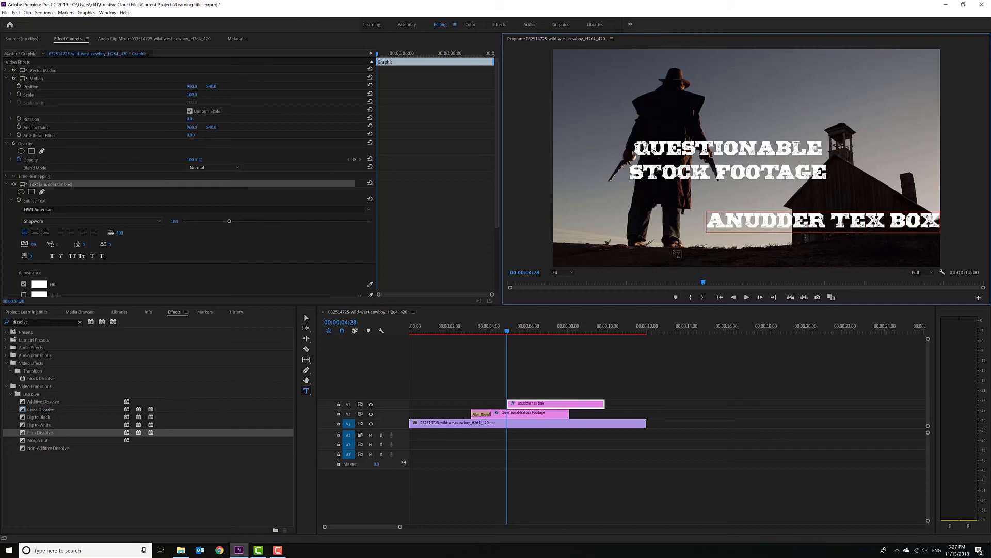
{"action": "type", "text": "v"}
{"action": "left_click_drag", "start_coordinate": [755, 222], "coordinate": [611, 212]}
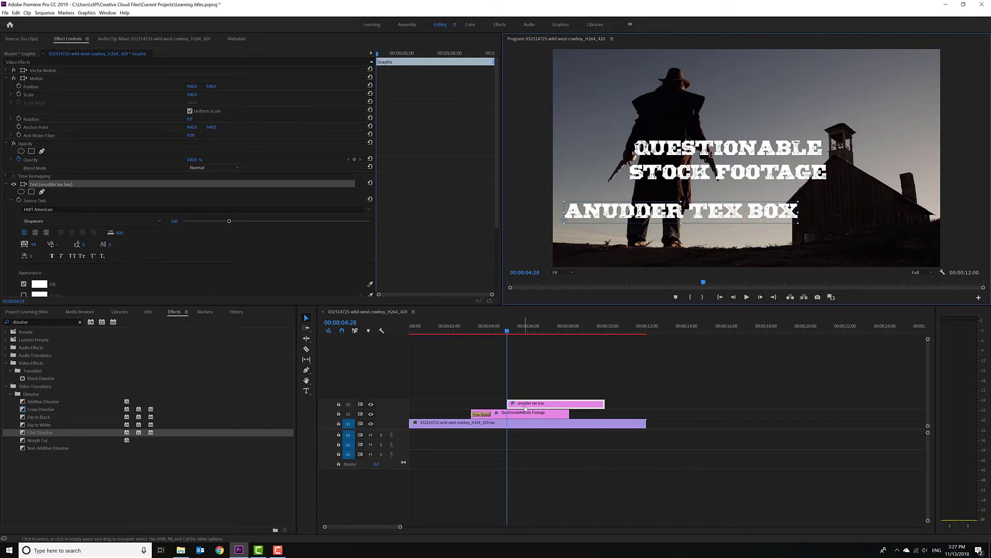
- Move the "anudder tex box" clip on V3 to start slightly after the title clip, and apply Film Dissolve to its start
{"action": "left_click_drag", "start_coordinate": [525, 408], "coordinate": [500, 409]}
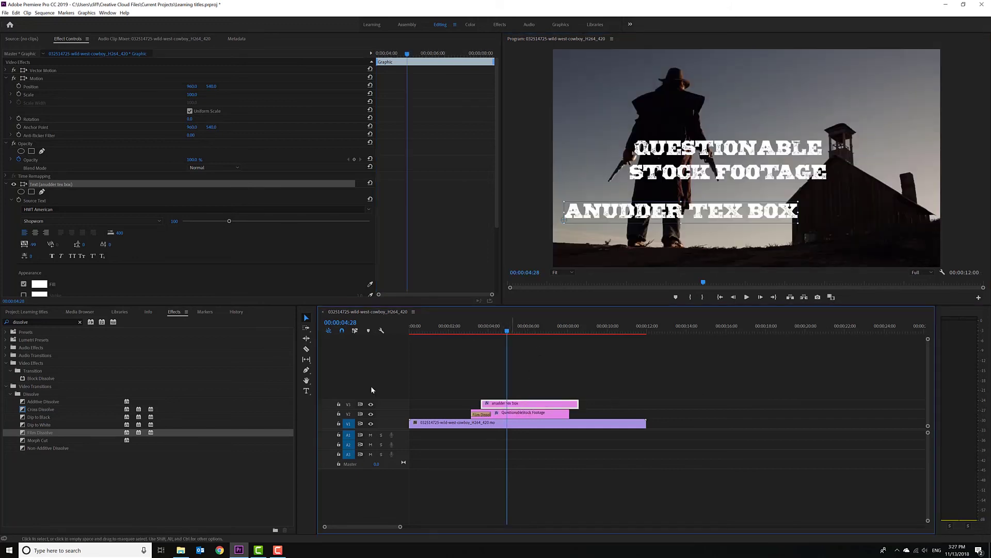
{"action": "left_click_drag", "start_coordinate": [42, 432], "coordinate": [488, 407]}
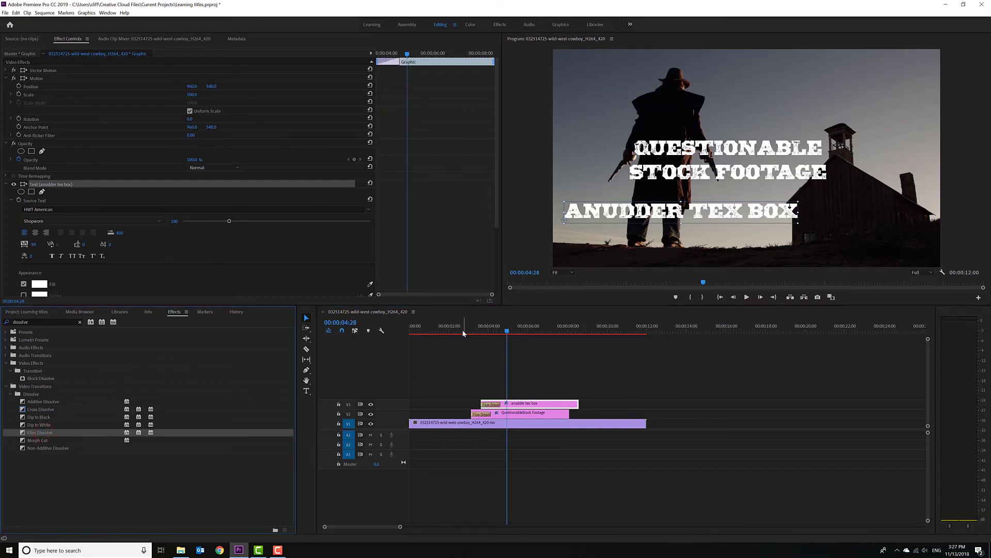
- Play back the staggered text fade-ins from just before the title clip and render the sequence
{"action": "left_click", "coordinate": [463, 332]}
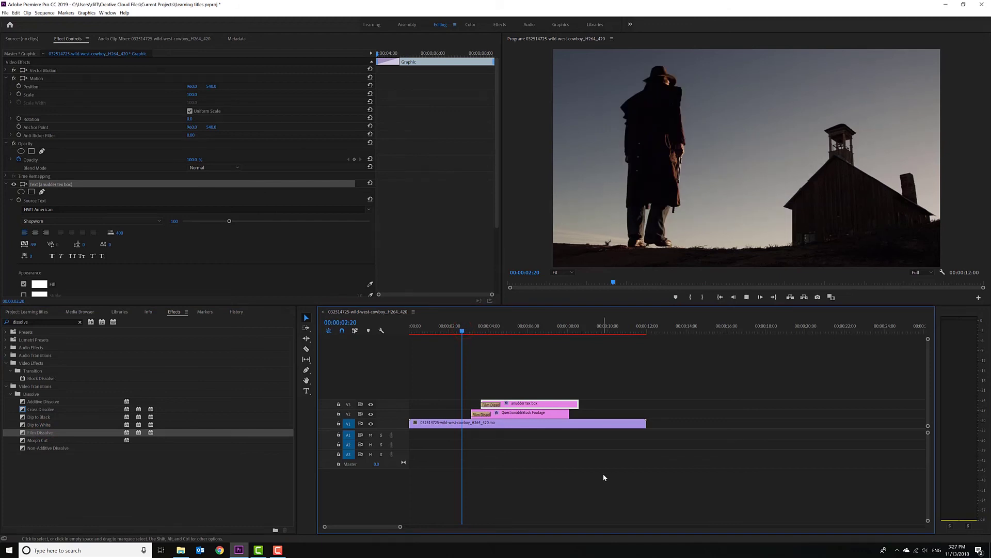
{"action": "key", "text": "space"}
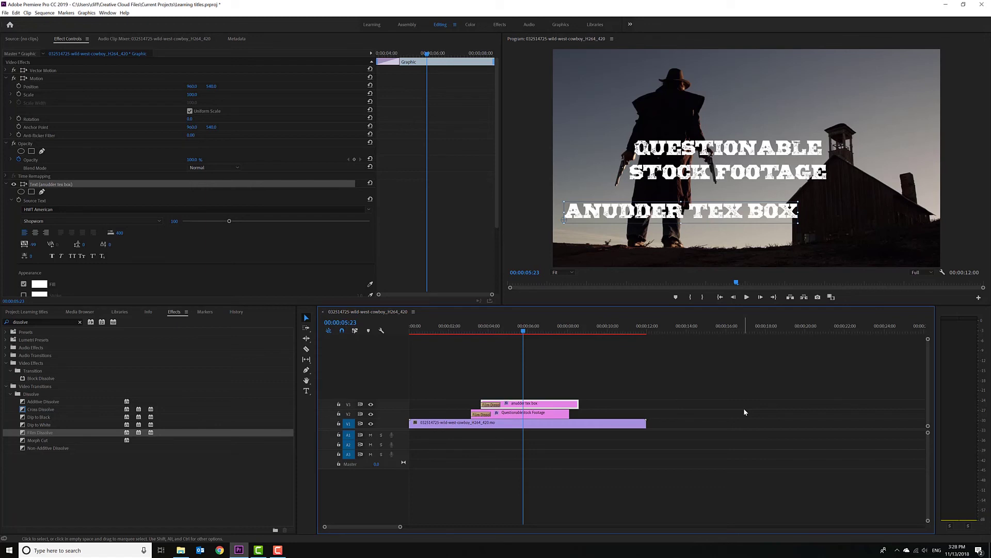
{"action": "key", "text": "Return"}
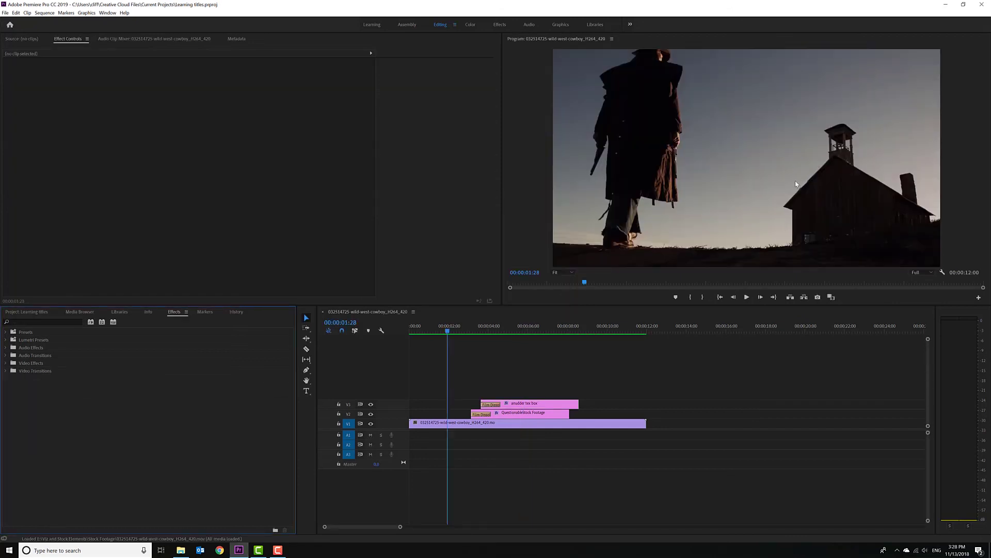
- Play the rendered sequence from its beginning to review both text fade-ins, and jump to the end of the sequence
{"action": "left_click_drag", "start_coordinate": [447, 329], "coordinate": [392, 328]}
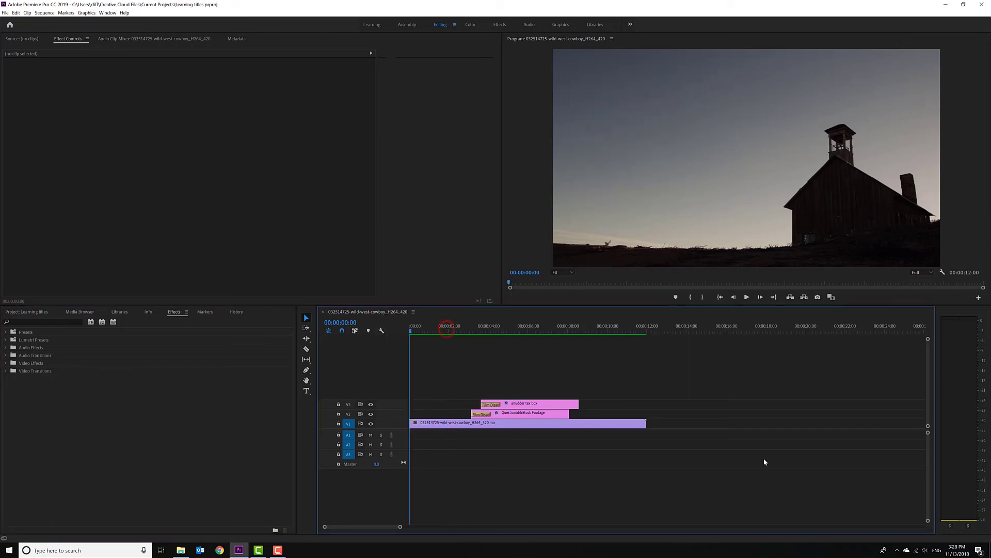
{"action": "key", "text": "space"}
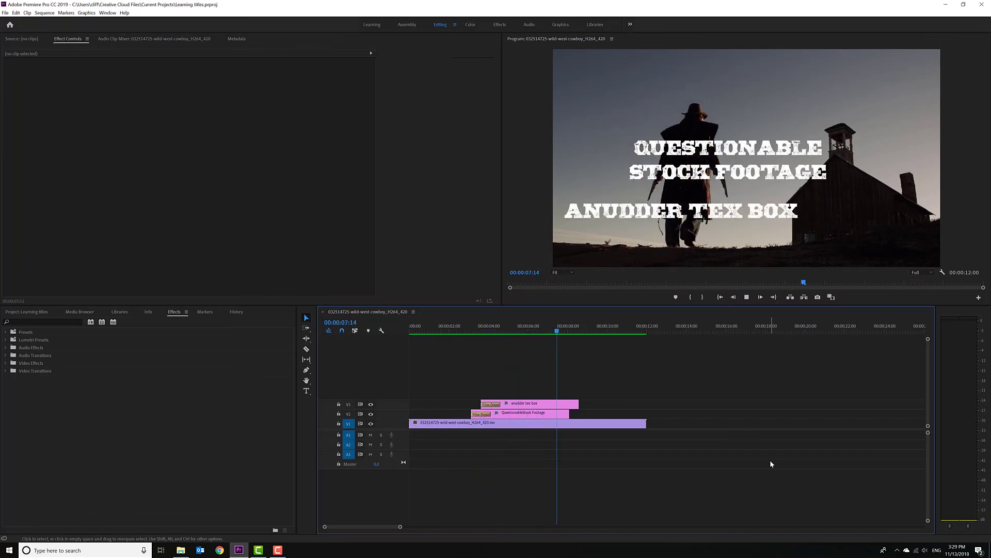
{"action": "key", "text": "End"}
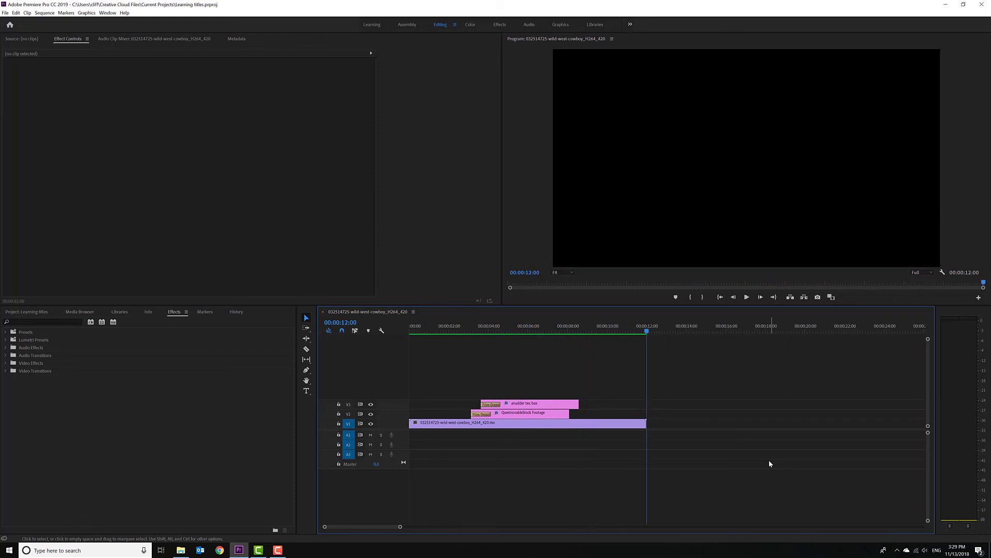
- Select the "anudder tex box" clip, view the title templates in the Graphics workspace, and return to the Editing workspace
{"action": "left_click", "coordinate": [523, 405]}
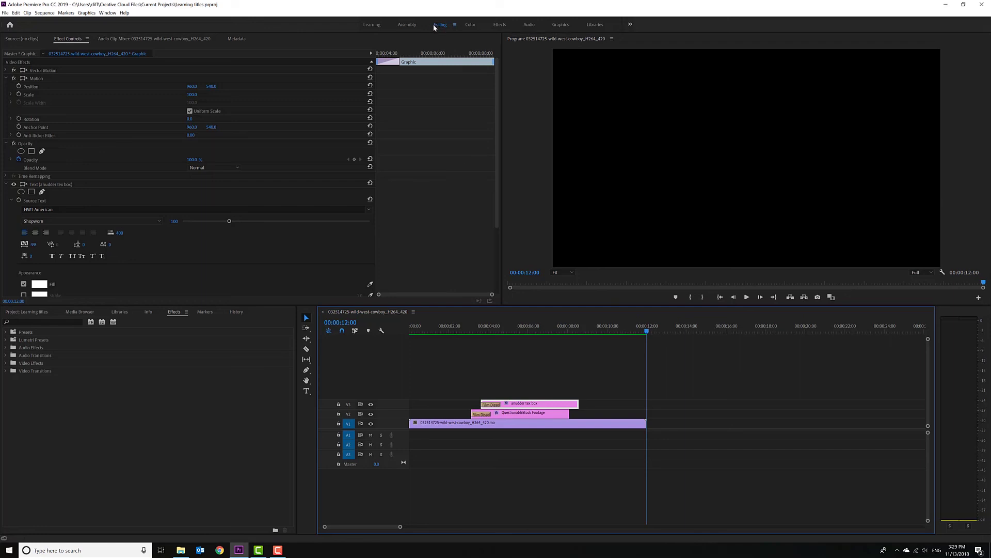
{"action": "left_click", "coordinate": [561, 25]}
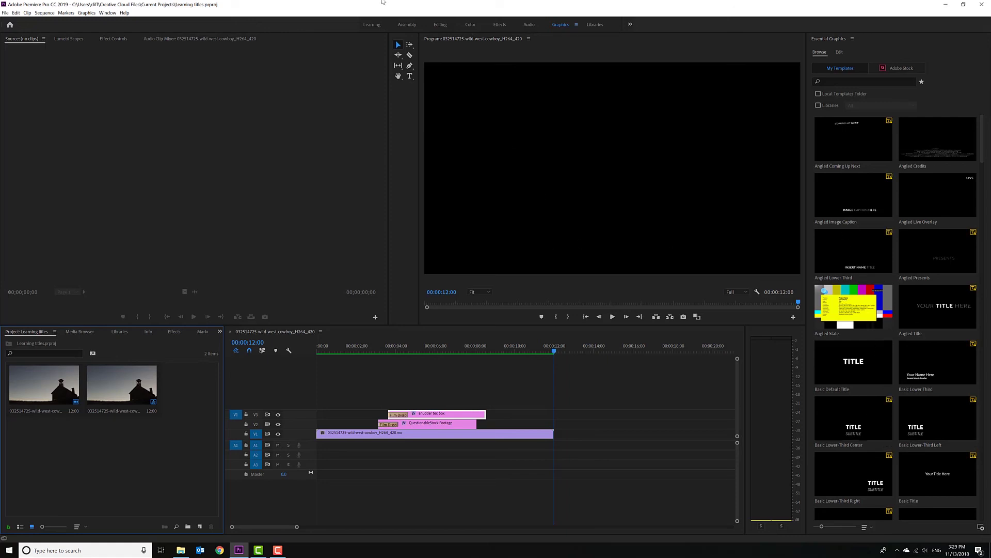
{"action": "left_click", "coordinate": [440, 24]}
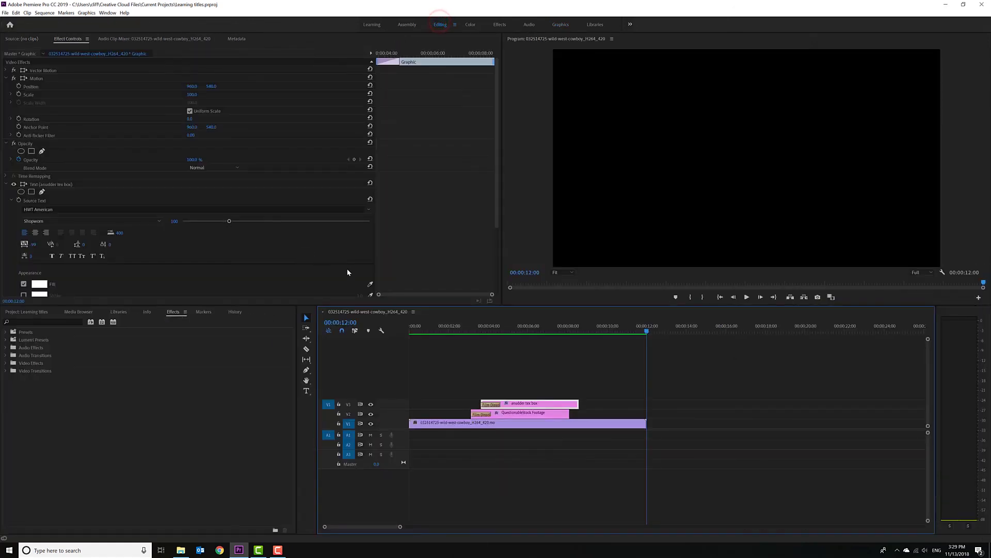
- Move the playhead to 00:00:05:19 to view both text graphics together over the cowboy clip
{"action": "left_click", "coordinate": [521, 324]}
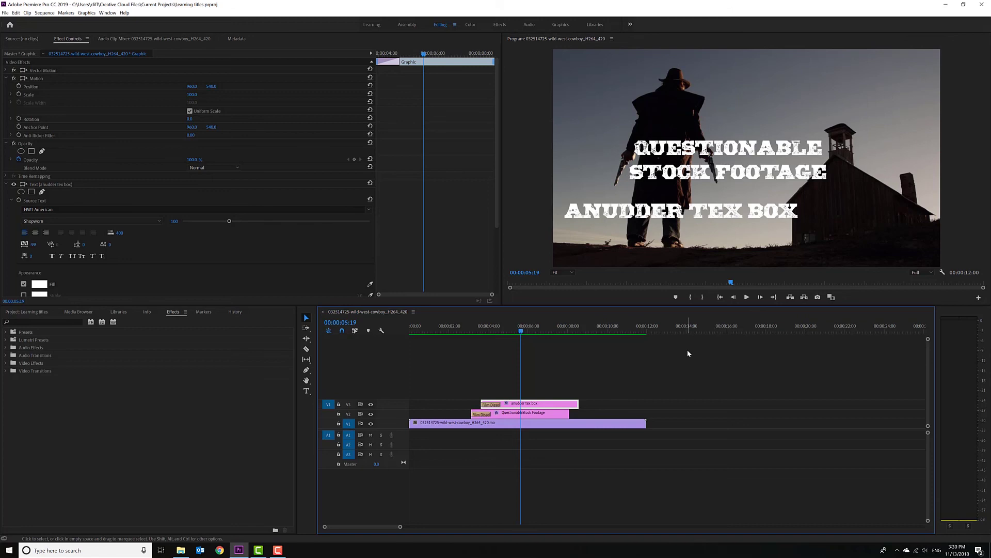
{"action": "left_click", "coordinate": [275, 552]}
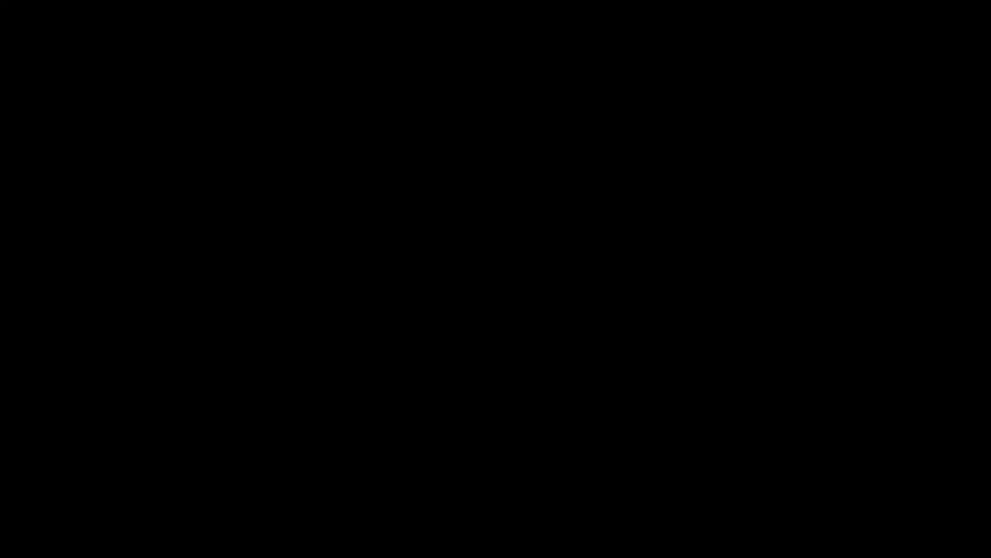